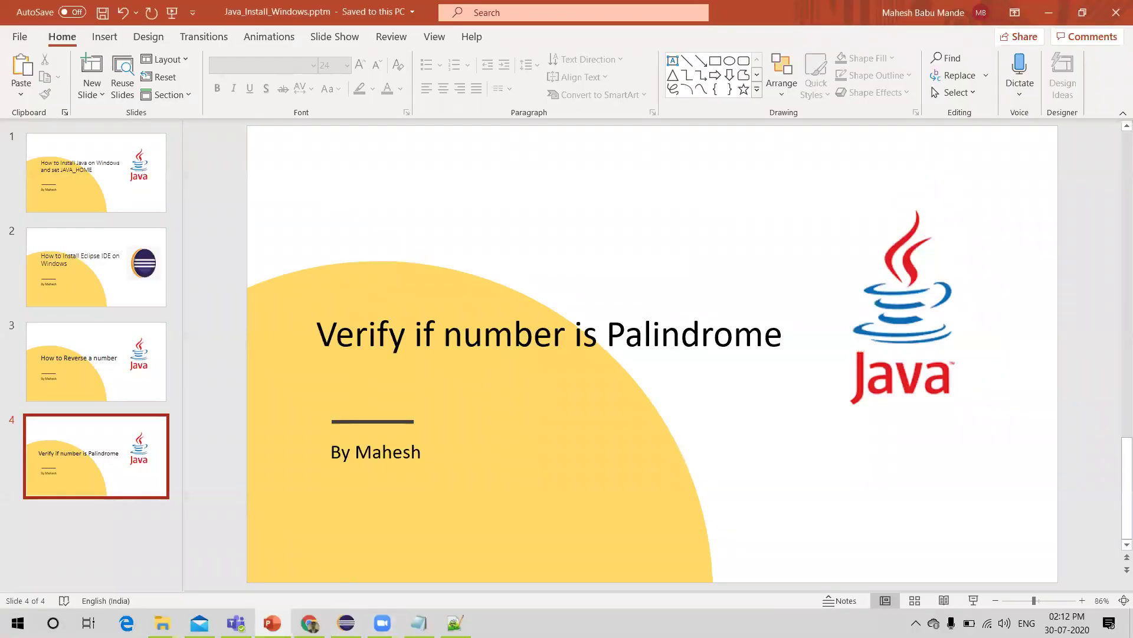
Step: Switch from the PowerPoint palindrome title slide to the Eclipse JavaPrograms workspace
{"action": "key", "text": "alt+Tab"}
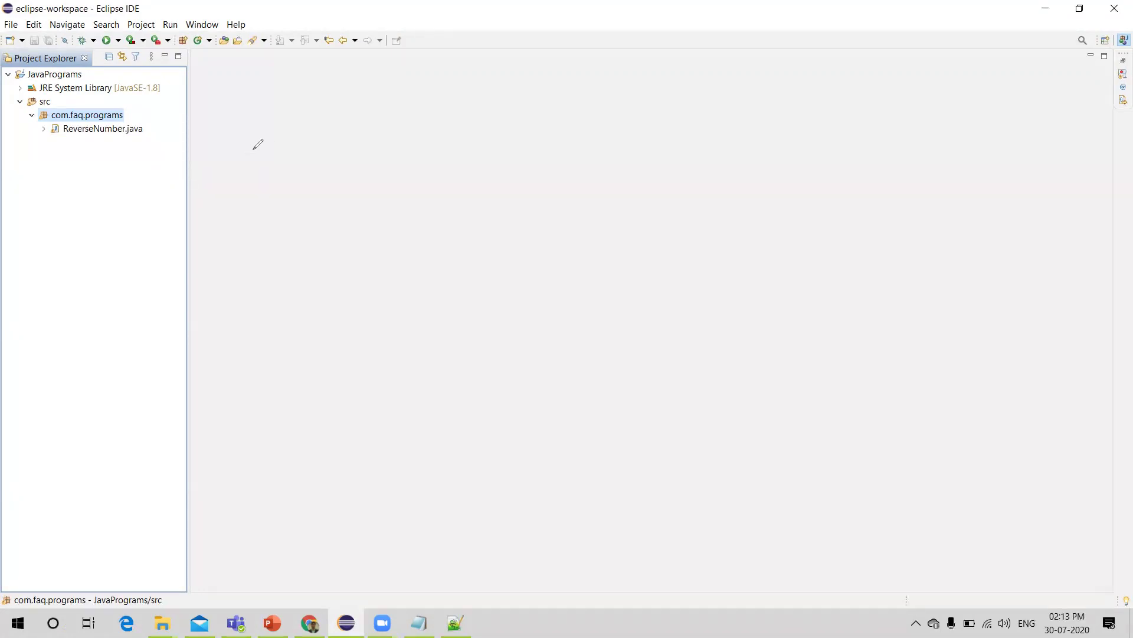
{"action": "mouse_move", "coordinate": [255, 149]}
{"action": "left_mouse_down"}
{"action": "mouse_move", "coordinate": [258, 175]}
{"action": "mouse_move", "coordinate": [348, 174]}
{"action": "left_mouse_up"}
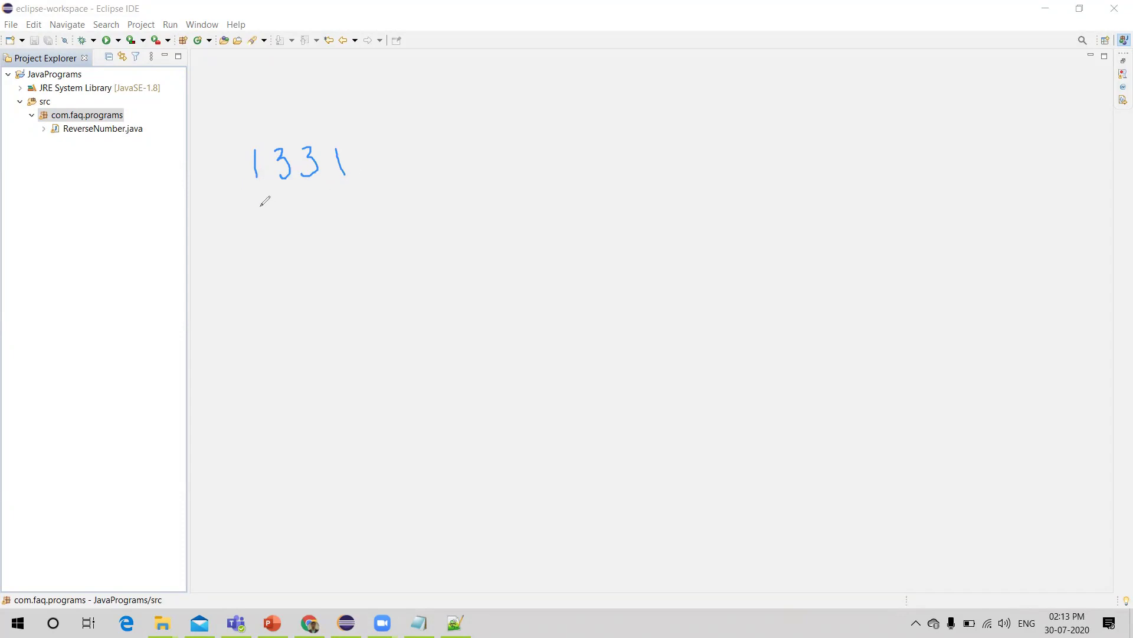
{"action": "mouse_move", "coordinate": [257, 206]}
{"action": "left_mouse_down"}
{"action": "mouse_move", "coordinate": [258, 232]}
{"action": "mouse_move", "coordinate": [353, 224]}
{"action": "left_mouse_up"}
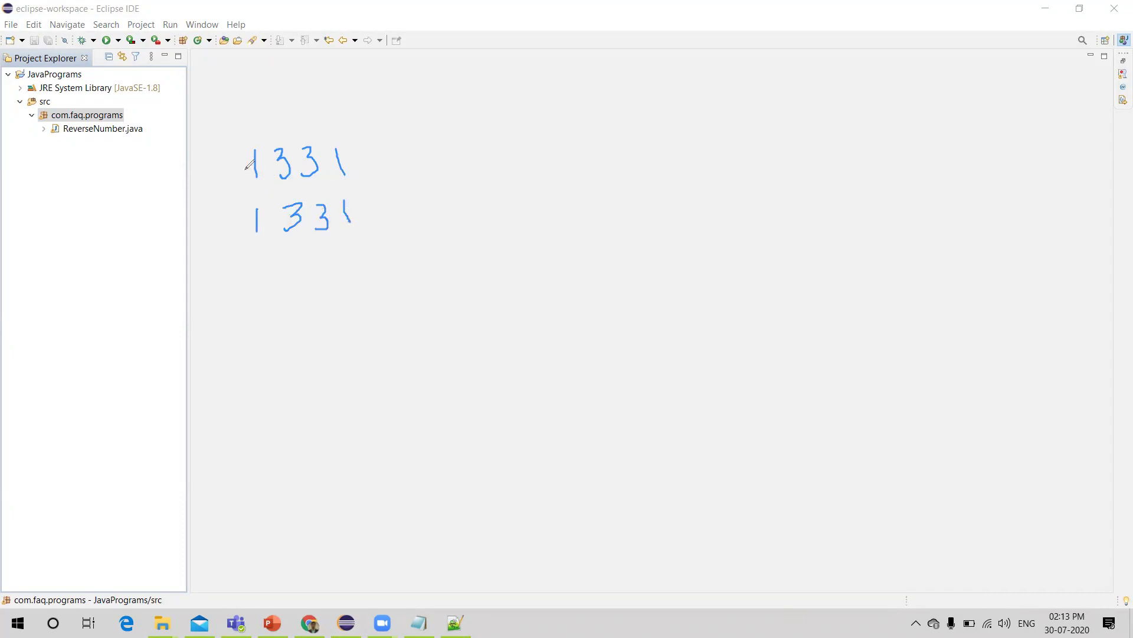
{"action": "left_click_drag", "start_coordinate": [250, 169], "coordinate": [232, 223]}
{"action": "left_click_drag", "start_coordinate": [235, 160], "coordinate": [235, 179]}
{"action": "mouse_move", "coordinate": [436, 154]}
{"action": "left_mouse_down"}
{"action": "mouse_move", "coordinate": [452, 177]}
{"action": "mouse_move", "coordinate": [486, 161]}
{"action": "mouse_move", "coordinate": [479, 169]}
{"action": "left_mouse_up"}
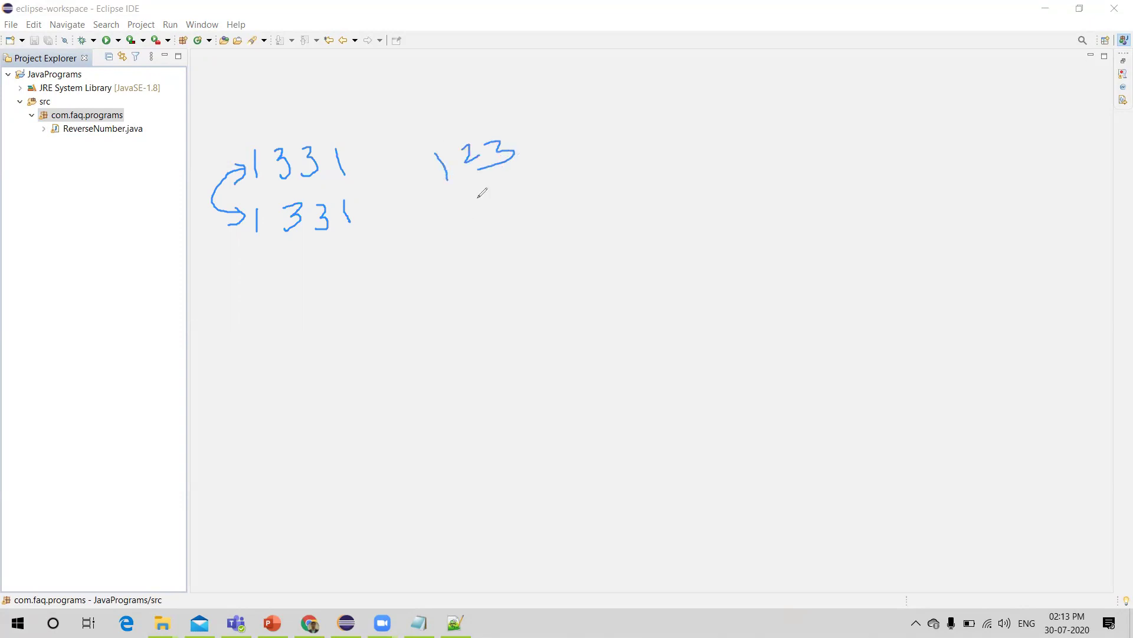
{"action": "mouse_move", "coordinate": [455, 202]}
{"action": "left_mouse_down"}
{"action": "mouse_move", "coordinate": [464, 221]}
{"action": "mouse_move", "coordinate": [519, 211]}
{"action": "left_mouse_up"}
{"action": "left_click_drag", "start_coordinate": [431, 173], "coordinate": [470, 205]}
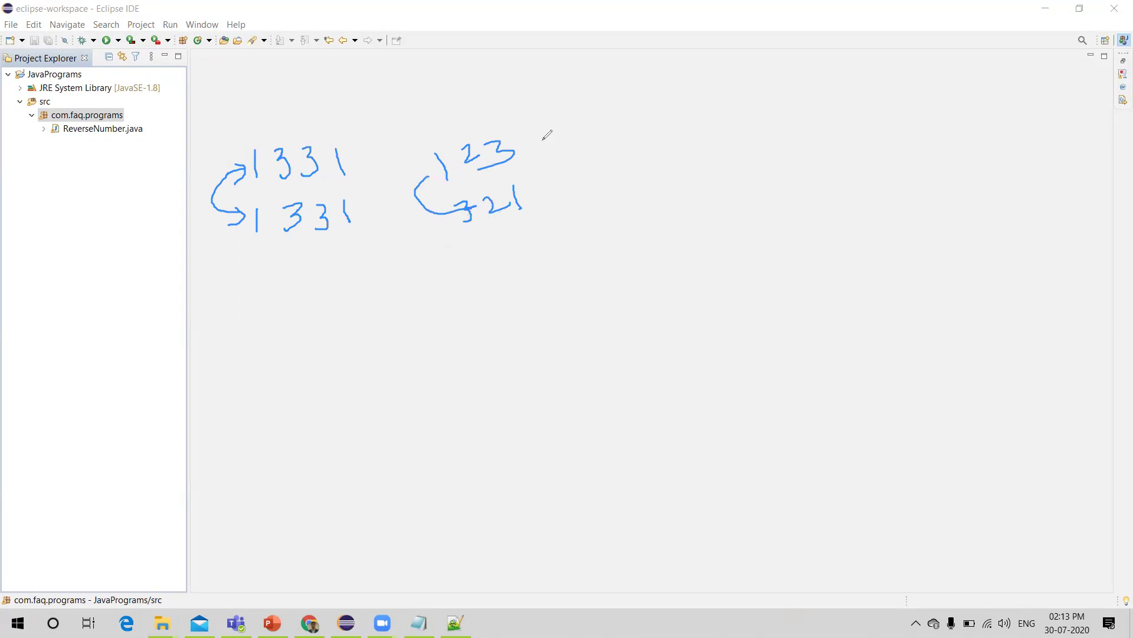
{"action": "left_click_drag", "start_coordinate": [522, 140], "coordinate": [551, 129]}
{"action": "key", "text": "e"}
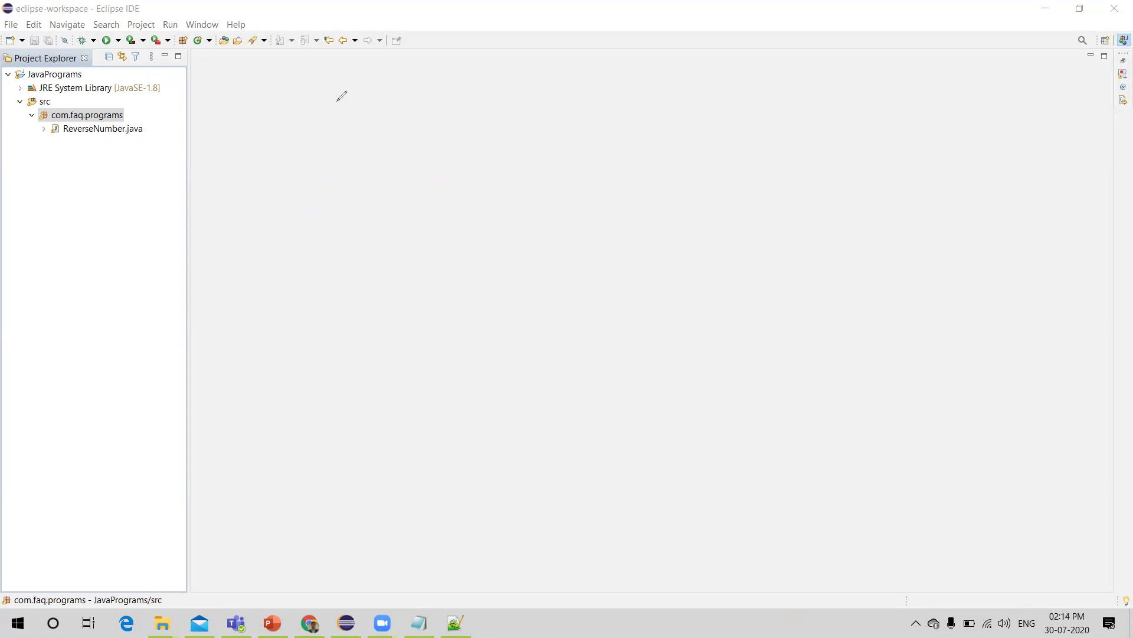
Step: Create the PalindromeCheck class with a main method stub in com.faq.programs
{"action": "right_click", "coordinate": [97, 115]}
{"action": "mouse_move", "coordinate": [127, 124]}
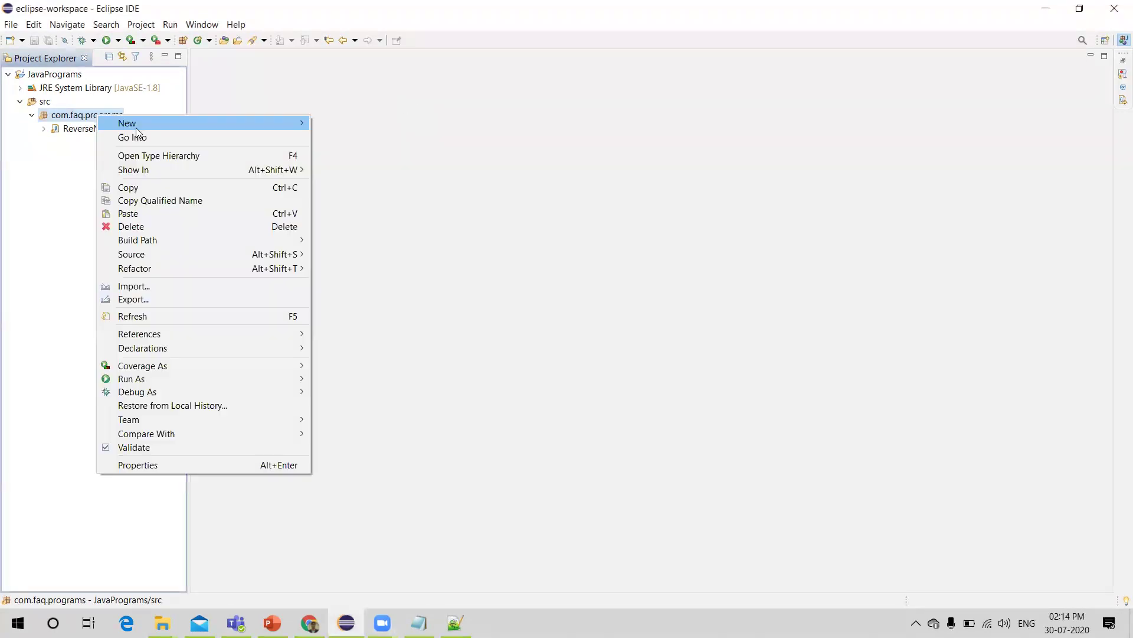
{"action": "left_click", "coordinate": [337, 154]}
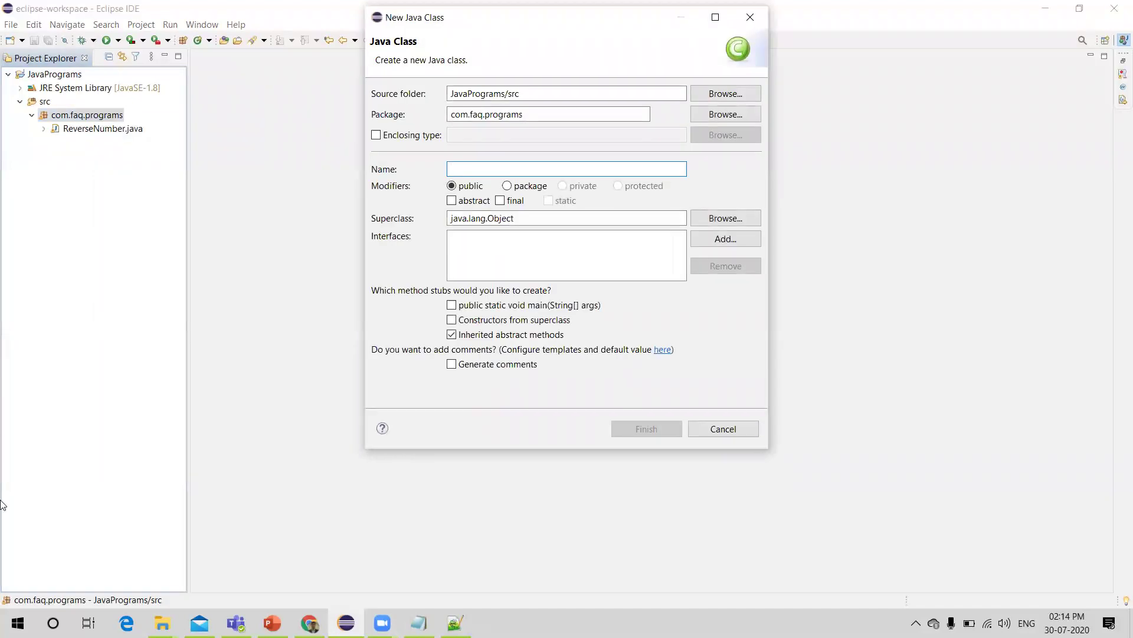
{"action": "type", "text": "Palindrone"}
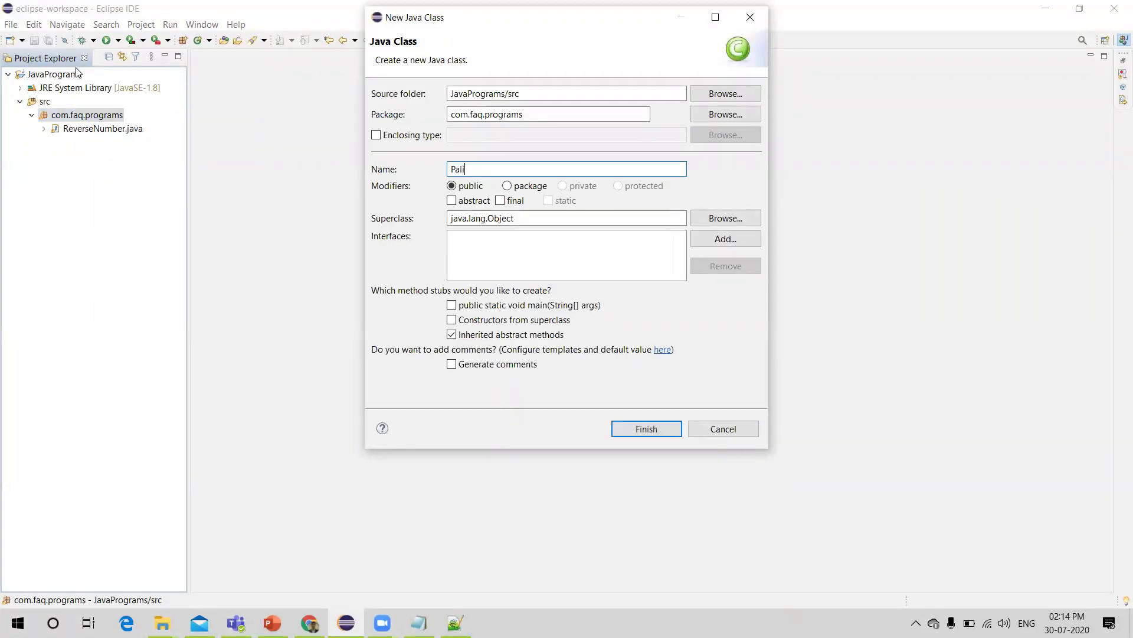
{"action": "key", "text": "BackSpace"}
{"action": "type", "text": "e"}
{"action": "type", "text": "CHeck"}
{"action": "key", "text": "BackSpace"}
{"action": "key", "text": "BackSpace"}
{"action": "key", "text": "BackSpace"}
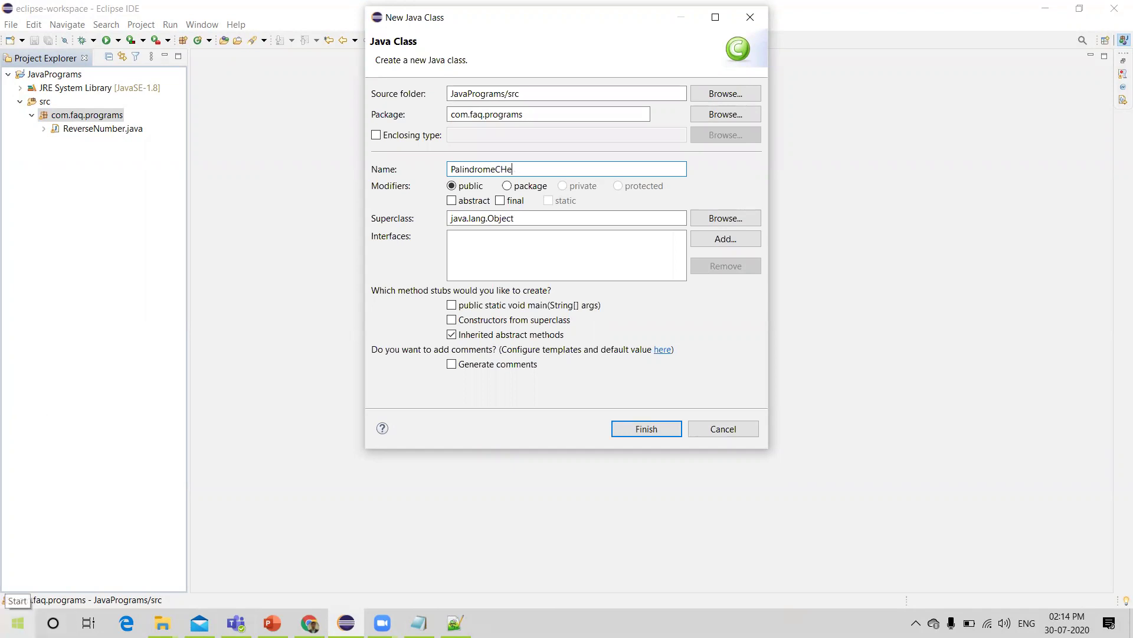
{"action": "type", "text": "Check"}
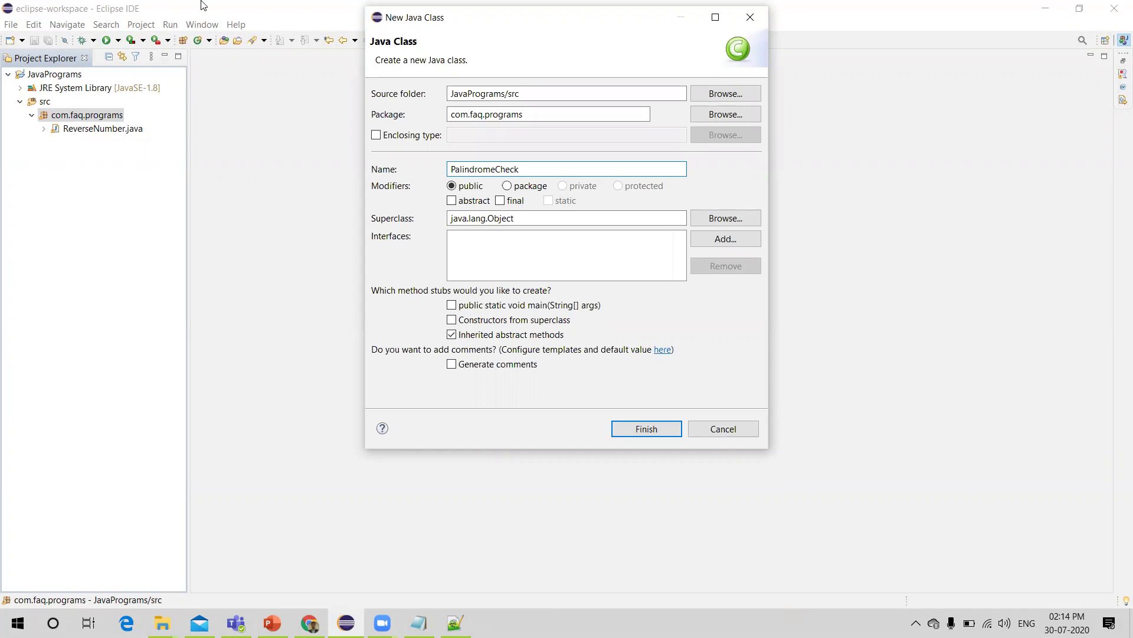
{"action": "key", "text": "Return"}
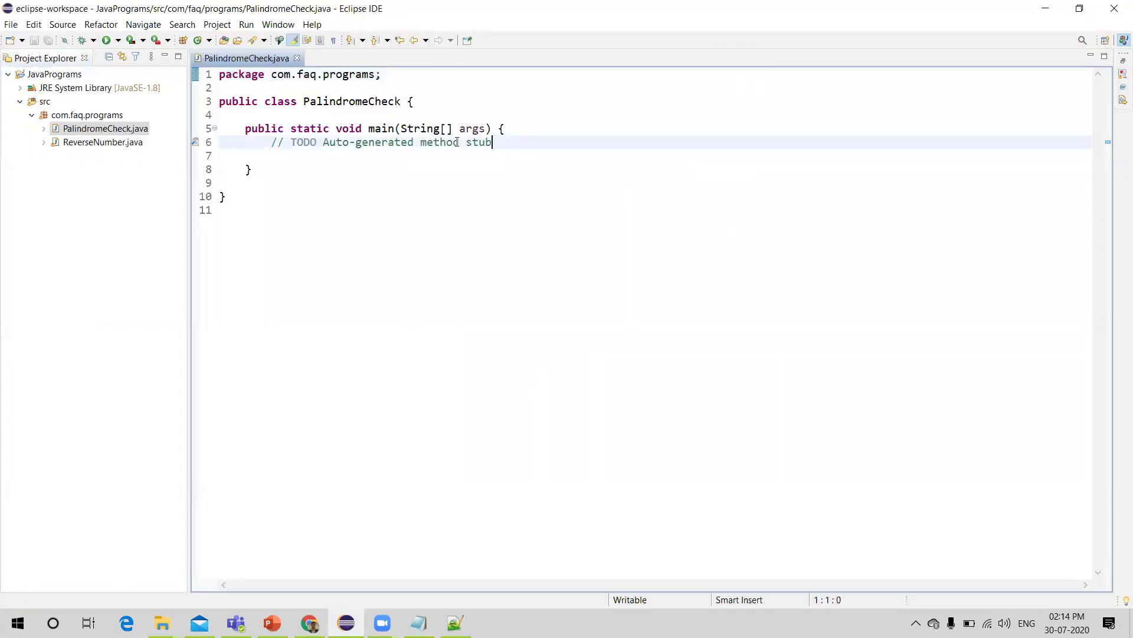
Step: Replace the TODO comment with a Scanner declaration and import java.util.Scanner
{"action": "left_click_drag", "start_coordinate": [492, 142], "coordinate": [271, 141]}
{"action": "key", "text": "Delete"}
{"action": "key", "text": "Return"}
{"action": "key", "text": "Return"}
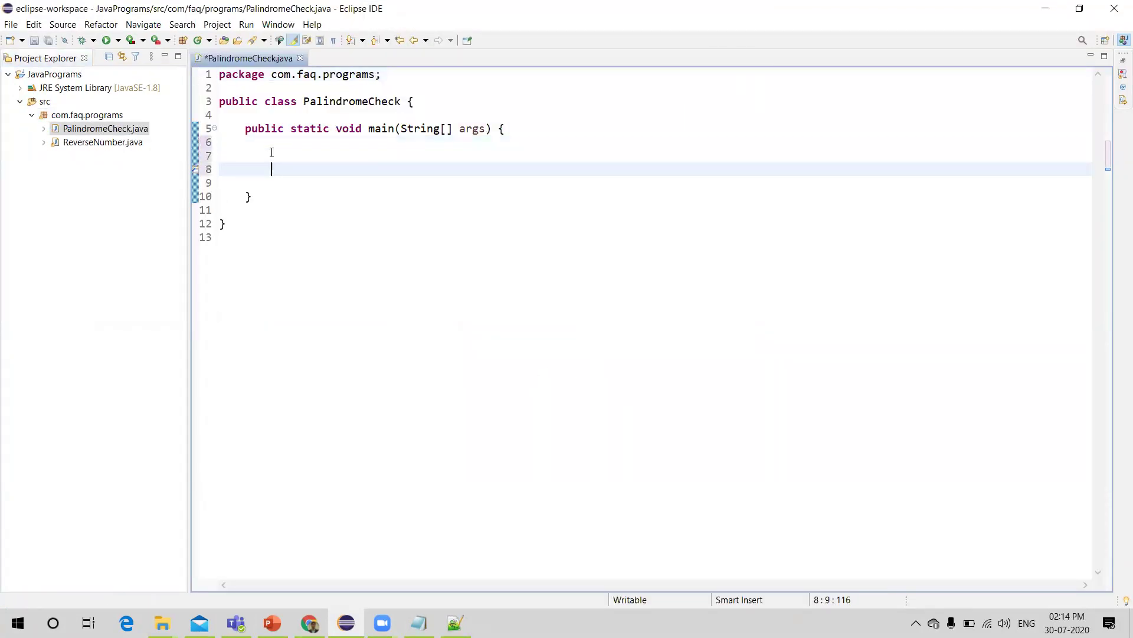
{"action": "key", "text": "Up"}
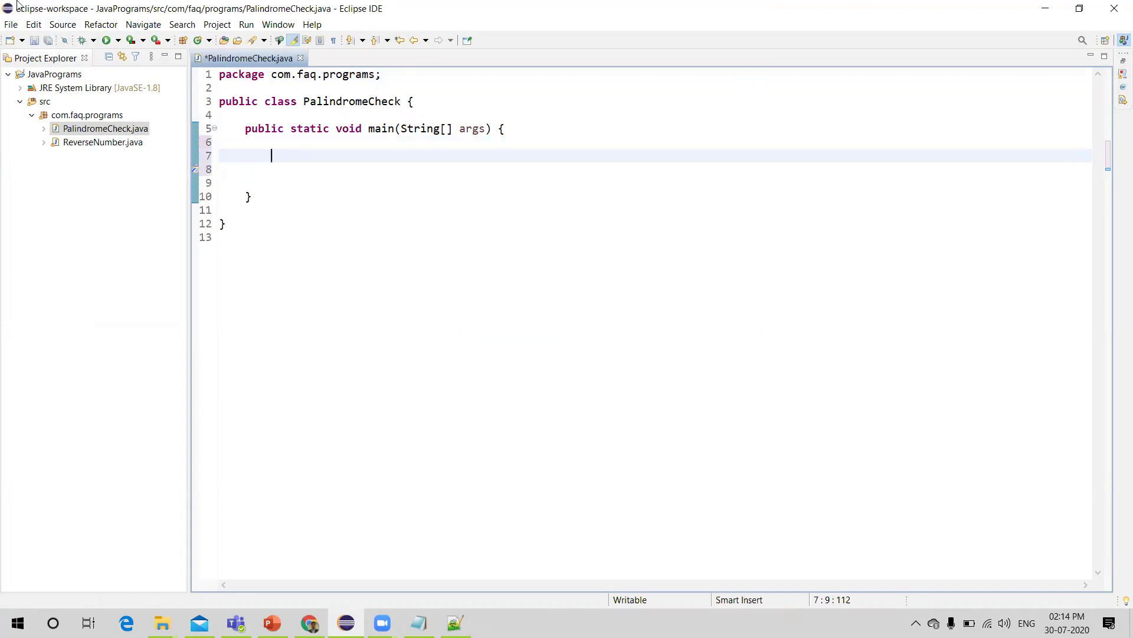
{"action": "type", "text": "Scanner "}
{"action": "type", "text": "s = "}
{"action": "type", "text": "new Scnn"}
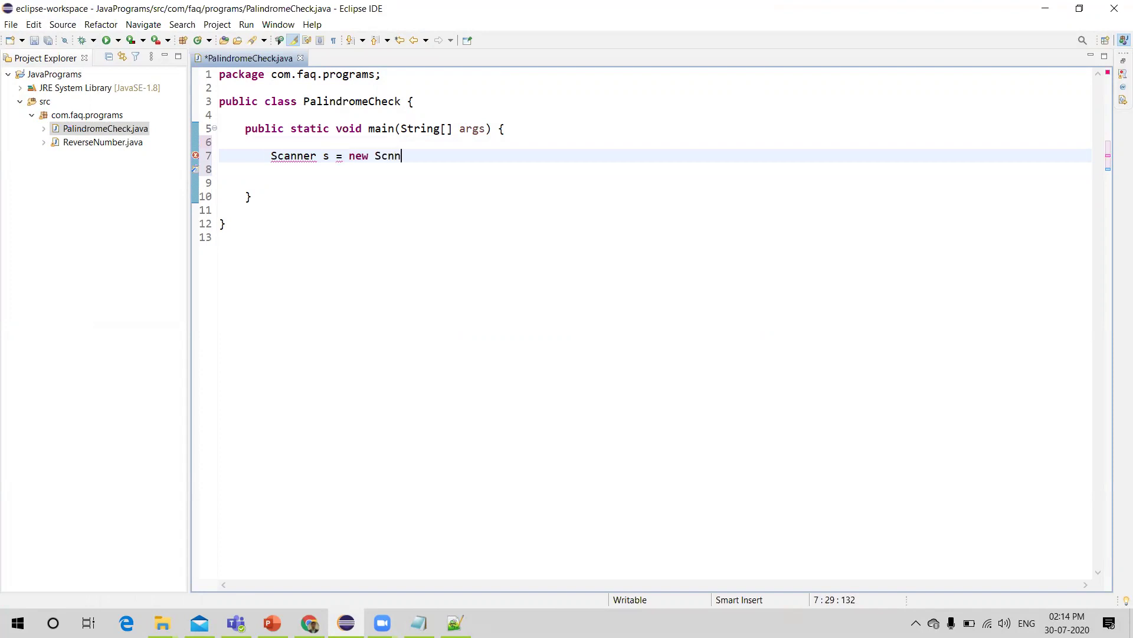
{"action": "type", "text": "er"}
{"action": "key", "text": "BackSpace"}
{"action": "key", "text": "BackSpace"}
{"action": "key", "text": "BackSpace"}
{"action": "type", "text": "an"}
{"action": "type", "text": "ner(System"}
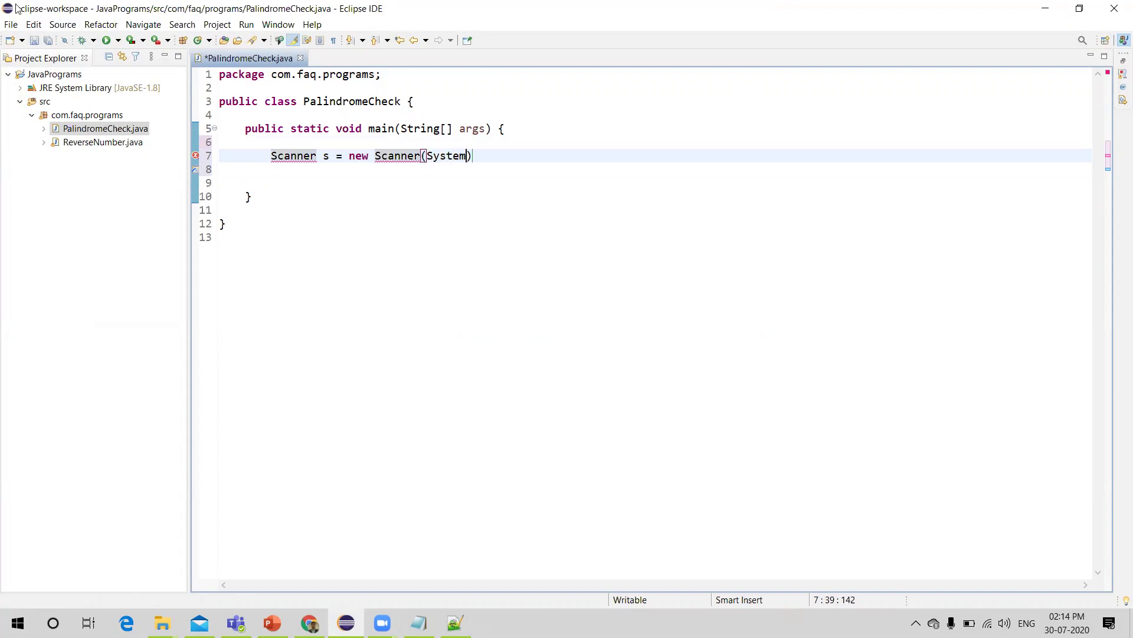
{"action": "type", "text": ".in"}
{"action": "key", "text": "Escape"}
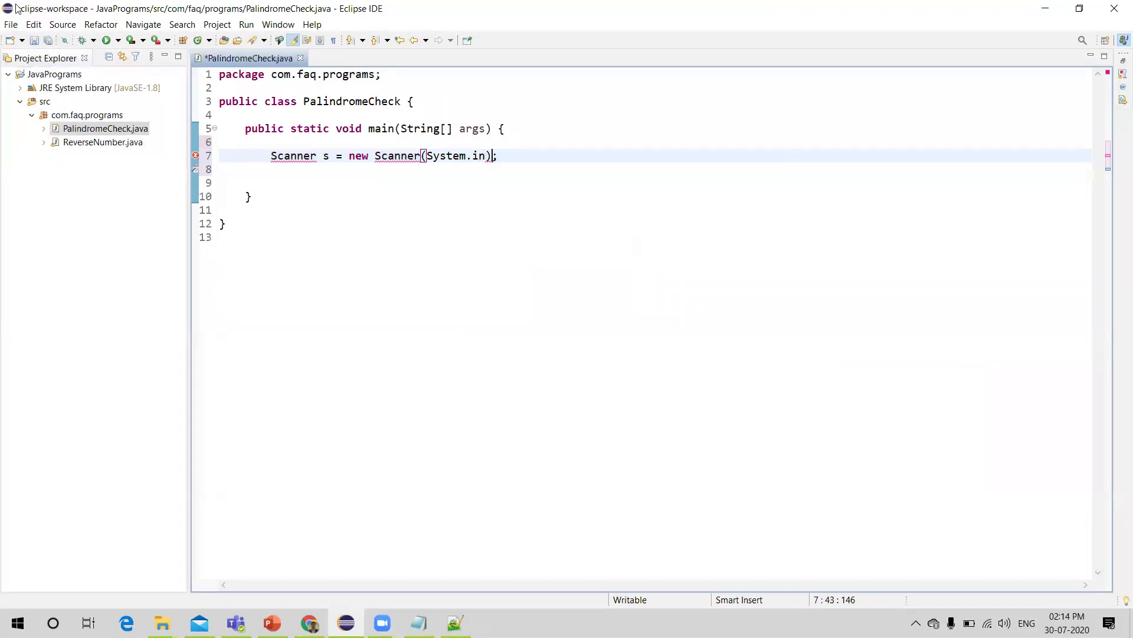
{"action": "key", "text": "Return"}
{"action": "key", "text": "Return"}
{"action": "type", "text": ";"}
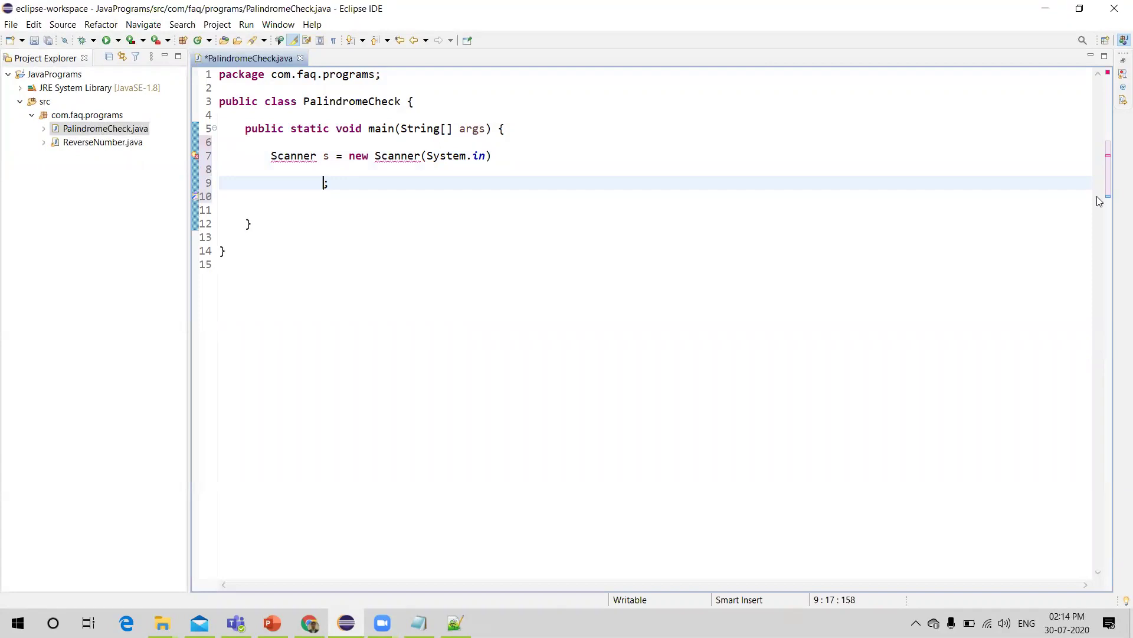
{"action": "mouse_move", "coordinate": [293, 156]}
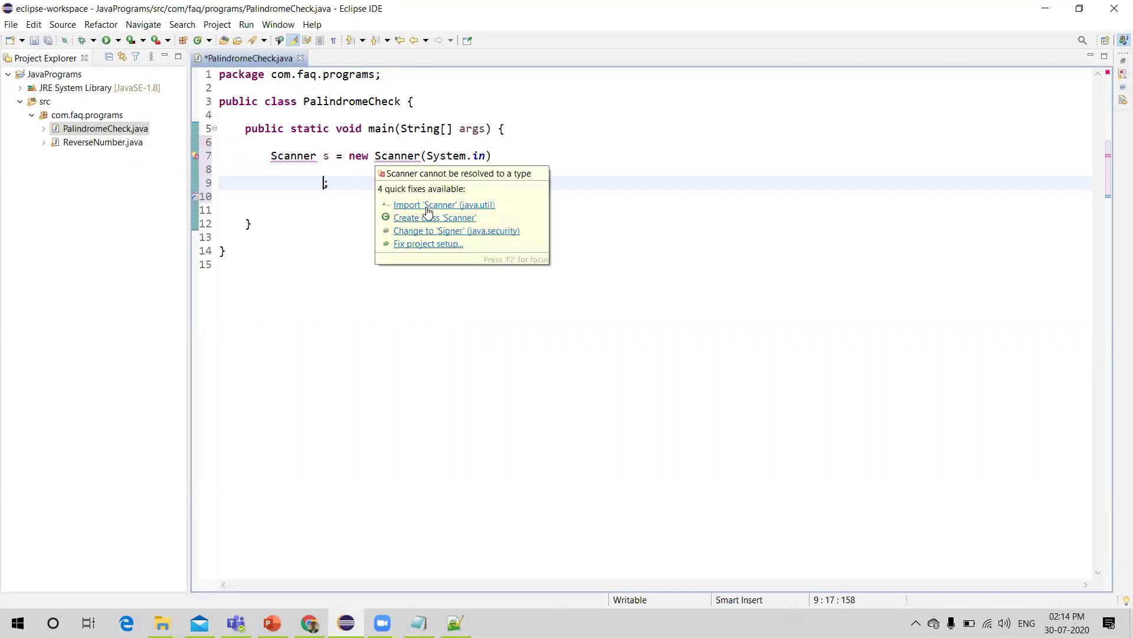
{"action": "left_click", "coordinate": [440, 202]}
Step: Add a sysout prompt asking the user to enter a number
{"action": "left_click", "coordinate": [493, 183]}
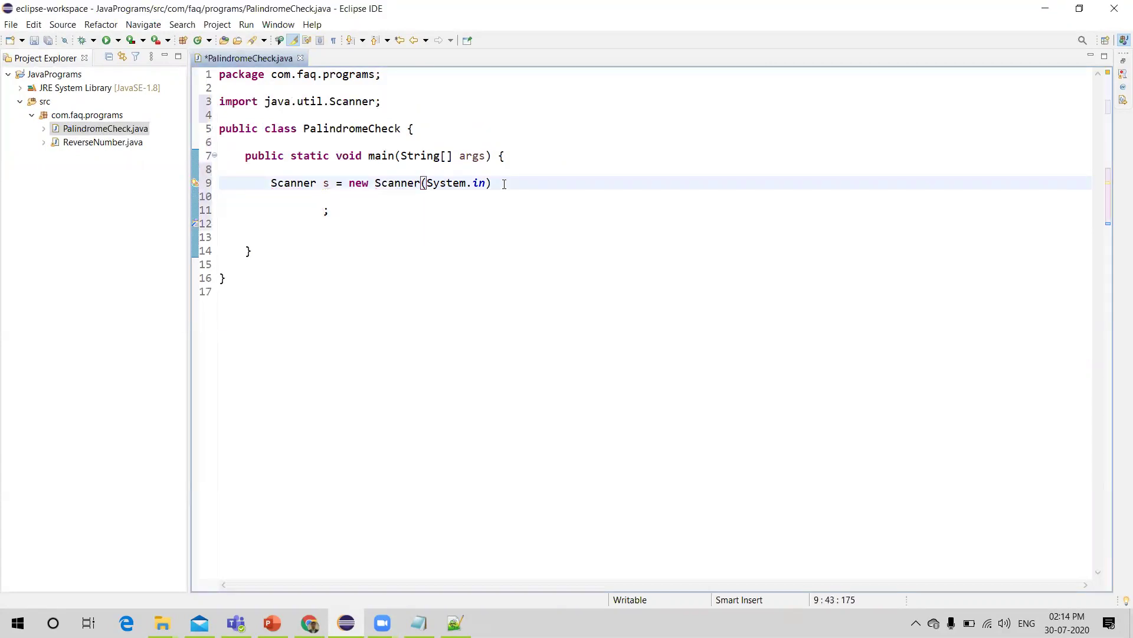
{"action": "type", "text": ";"}
{"action": "left_click", "coordinate": [383, 210]}
{"action": "key", "text": "BackSpace"}
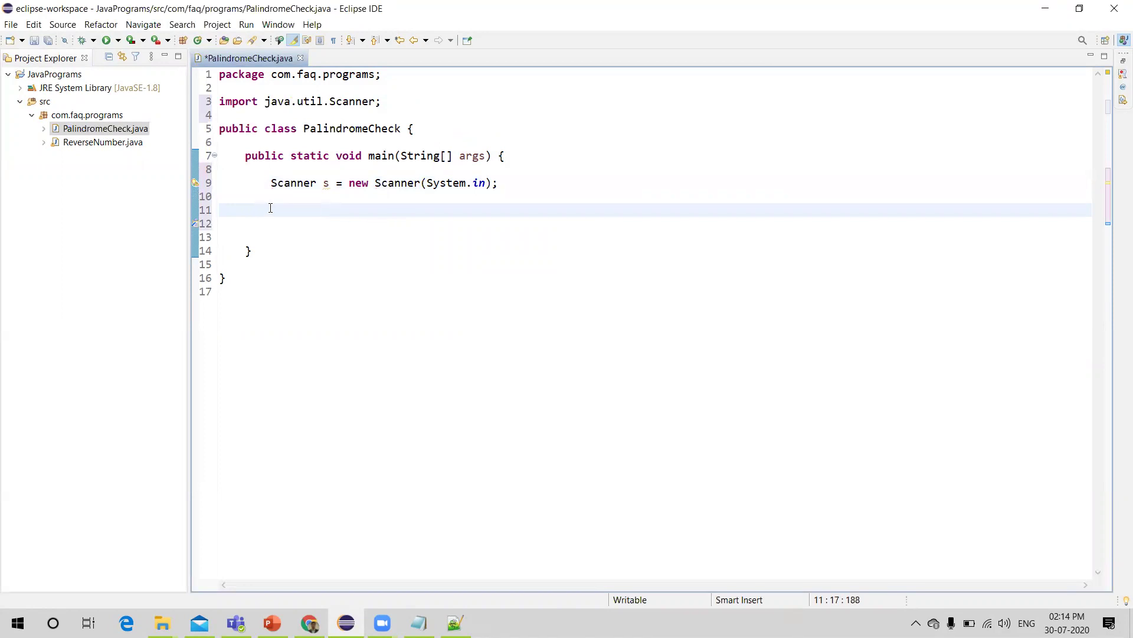
{"action": "key", "text": "BackSpace"}
{"action": "key", "text": "BackSpace"}
{"action": "key", "text": "BackSpace"}
{"action": "type", "text": "sys"}
{"action": "type", "text": "out"}
{"action": "key", "text": "ctrl+space"}
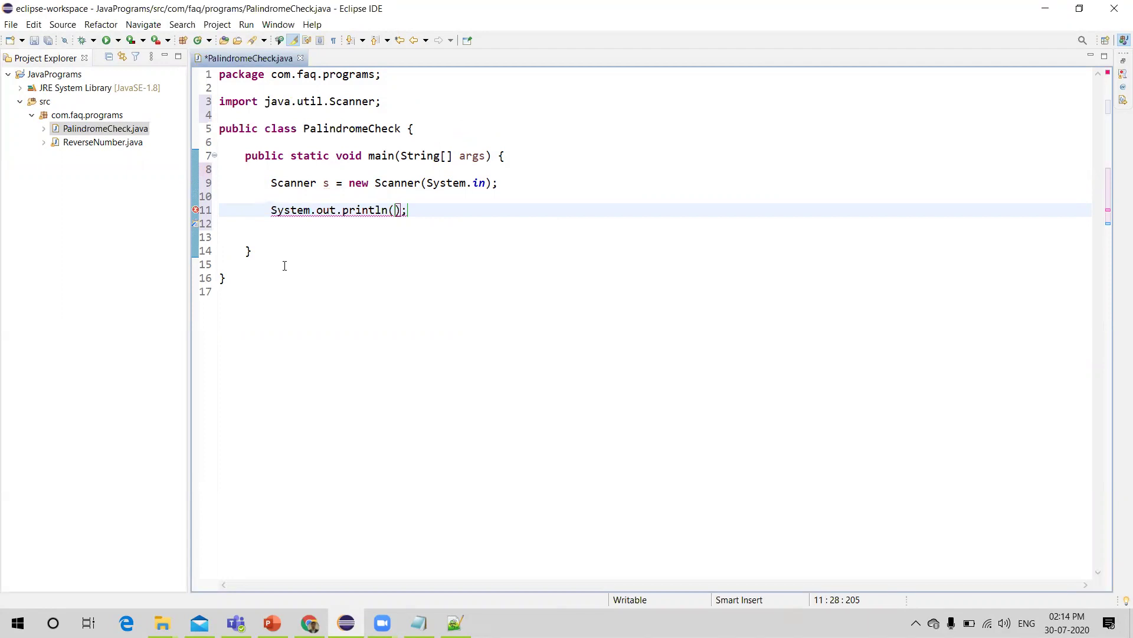
{"action": "type", "text": "\""}
{"action": "type", "text": "Please enter "}
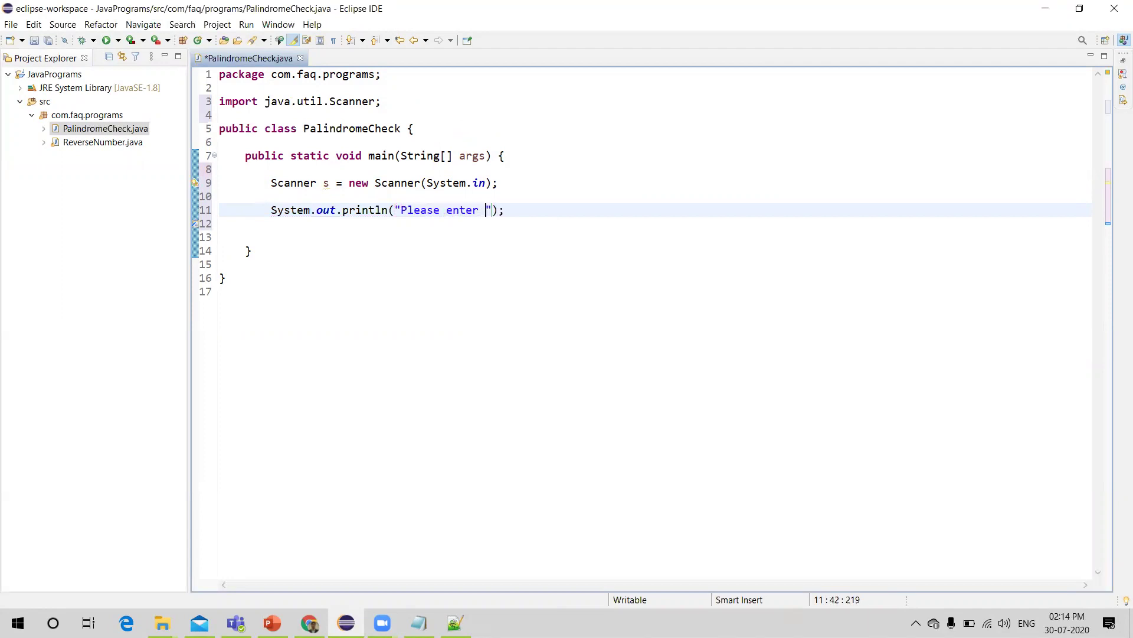
{"action": "type", "text": "a number"}
{"action": "type", "text": ":"}
{"action": "key", "text": "Return"}
{"action": "key", "text": "Return"}
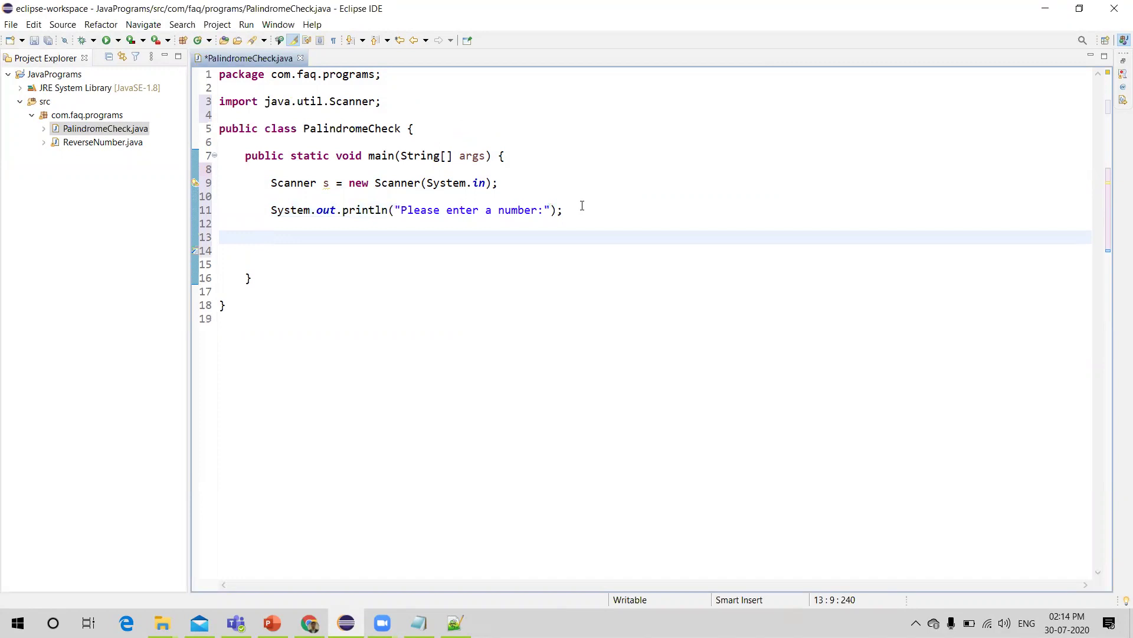
{"action": "type", "text": "int nu"}
{"action": "type", "text": "m = s"}
{"action": "type", "text": ".nextIn"}
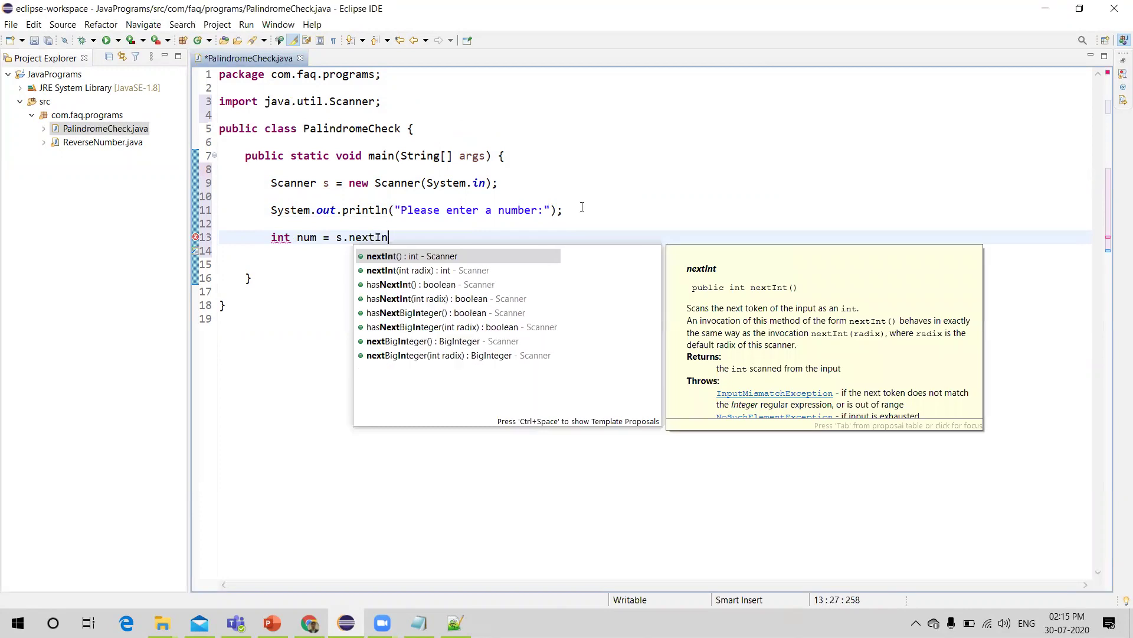
Step: Declare num = s.nextInt(), revNum = 0 and origNum = num, and save
{"action": "key", "text": "Return"}
{"action": "type", "text": ";"}
{"action": "key", "text": "Return"}
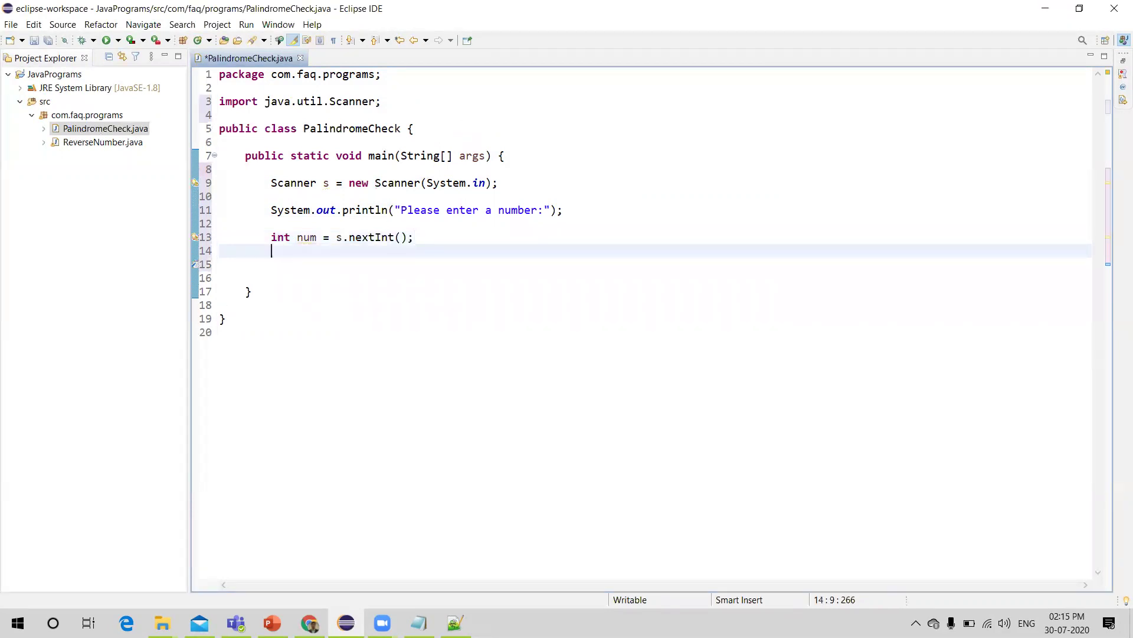
{"action": "type", "text": "int revN"}
{"action": "type", "text": "um = 0;"}
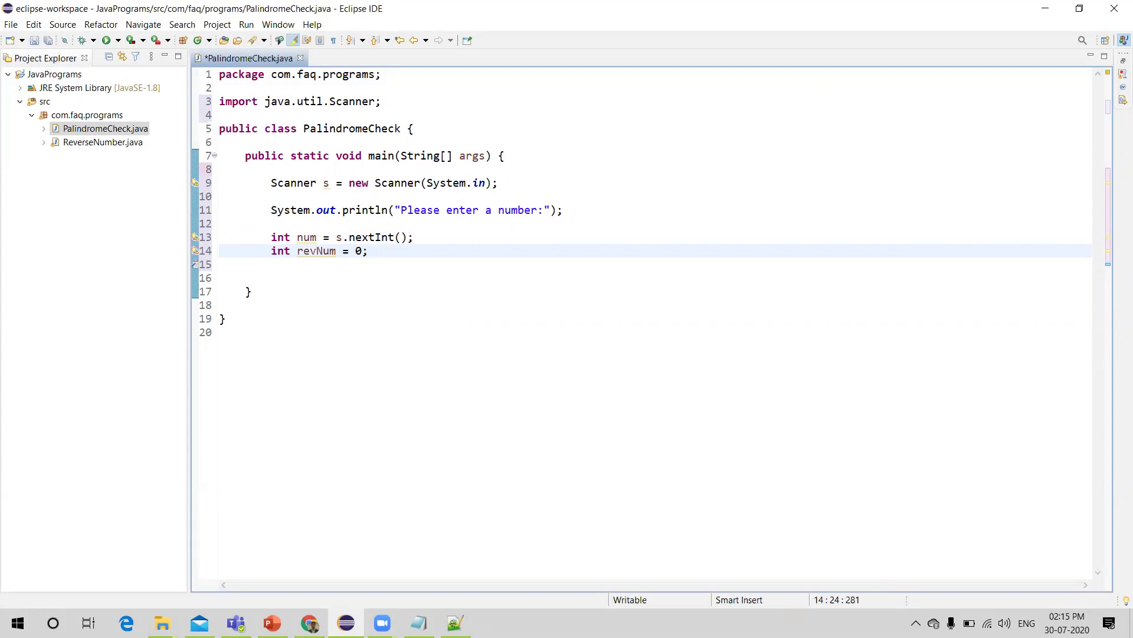
{"action": "key", "text": "Return"}
{"action": "key", "text": "Return"}
{"action": "type", "text": "int "}
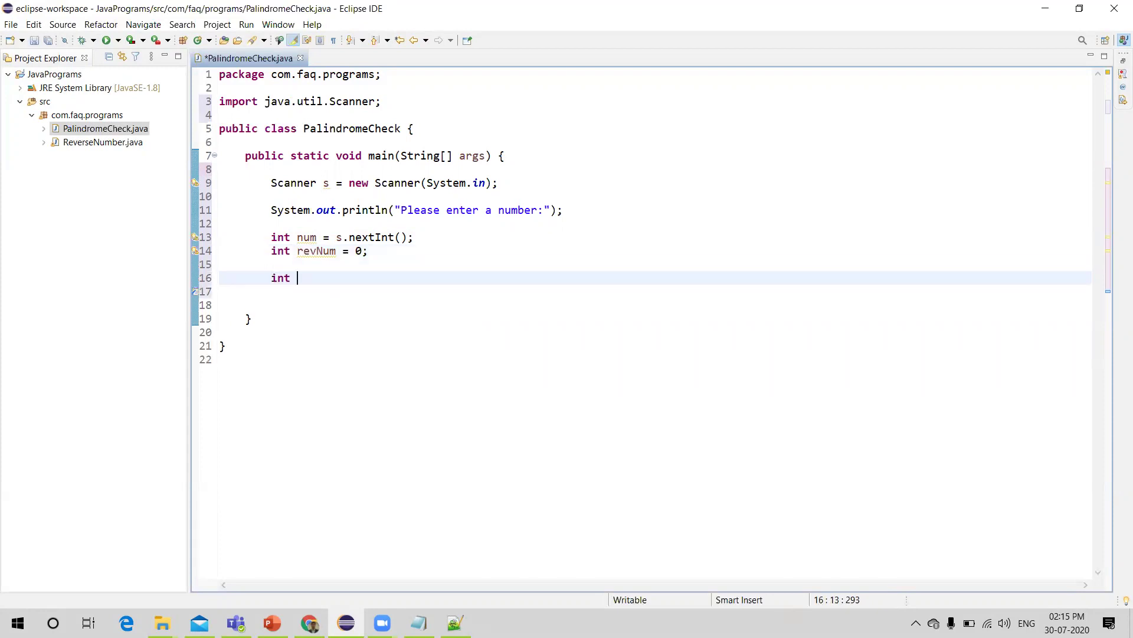
{"action": "type", "text": "orig"}
{"action": "type", "text": "Num = "}
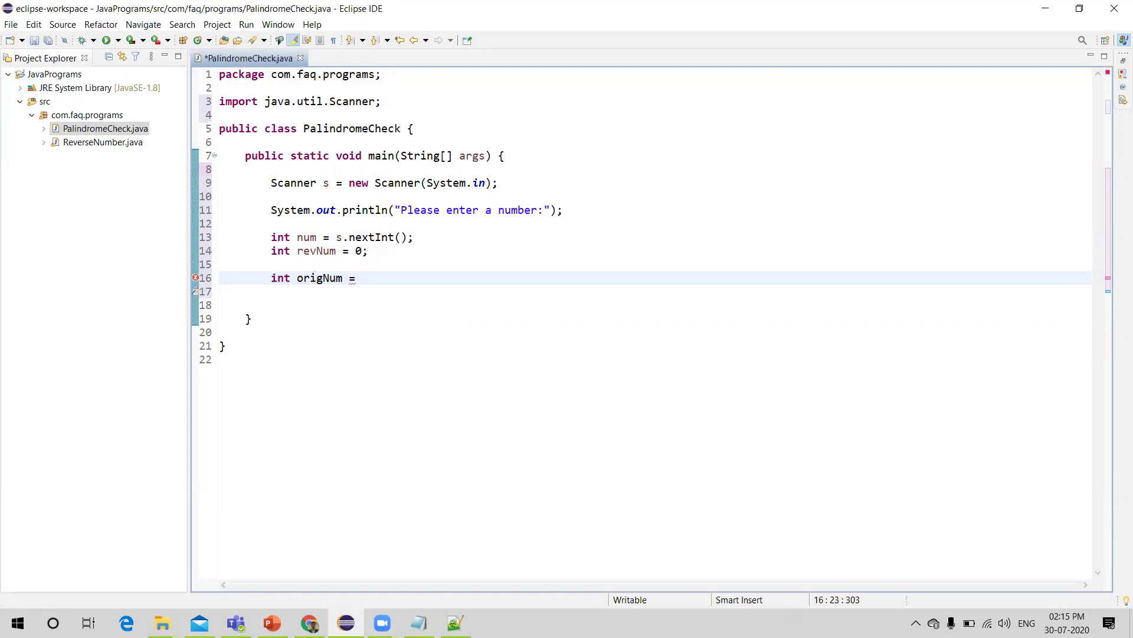
{"action": "type", "text": "num;"}
{"action": "key", "text": "ctrl+s"}
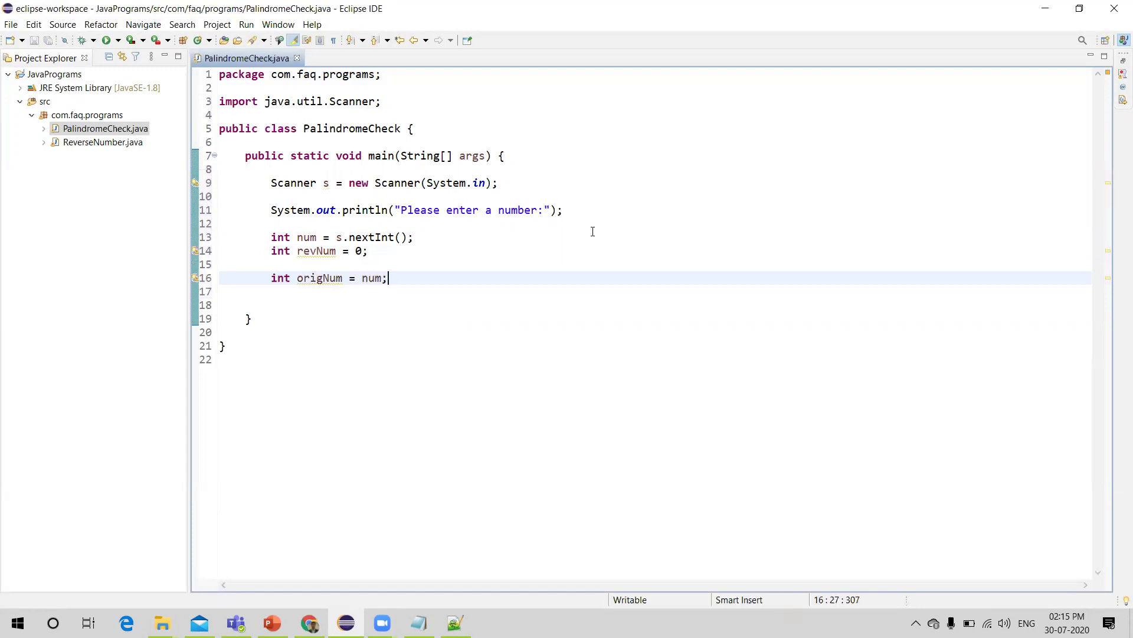
{"action": "double_click", "coordinate": [324, 278]}
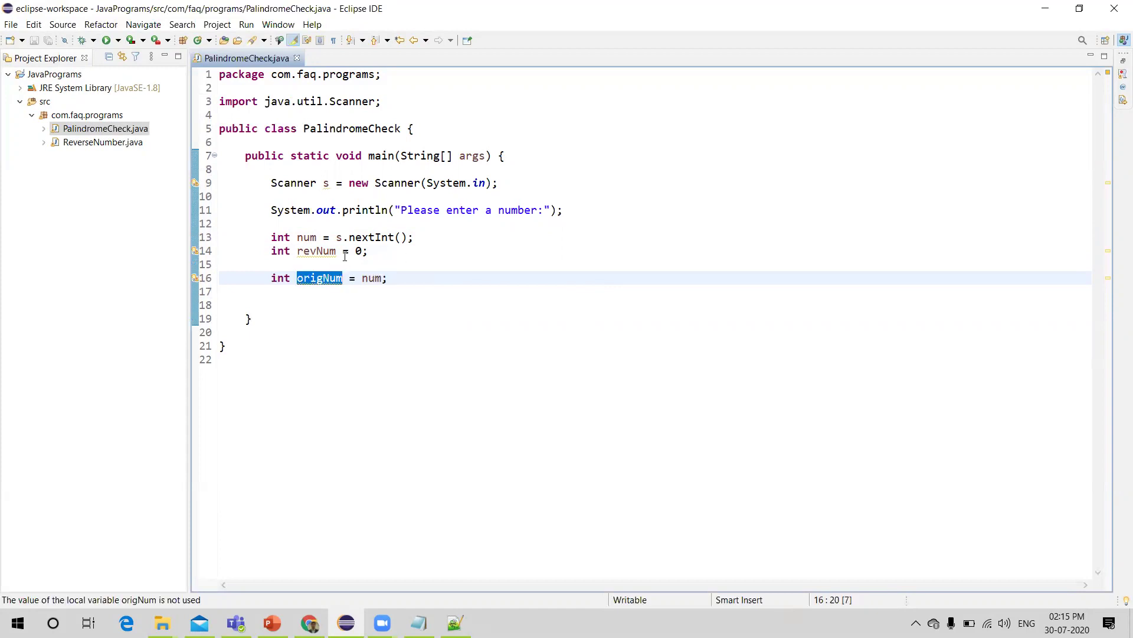
{"action": "double_click", "coordinate": [316, 251]}
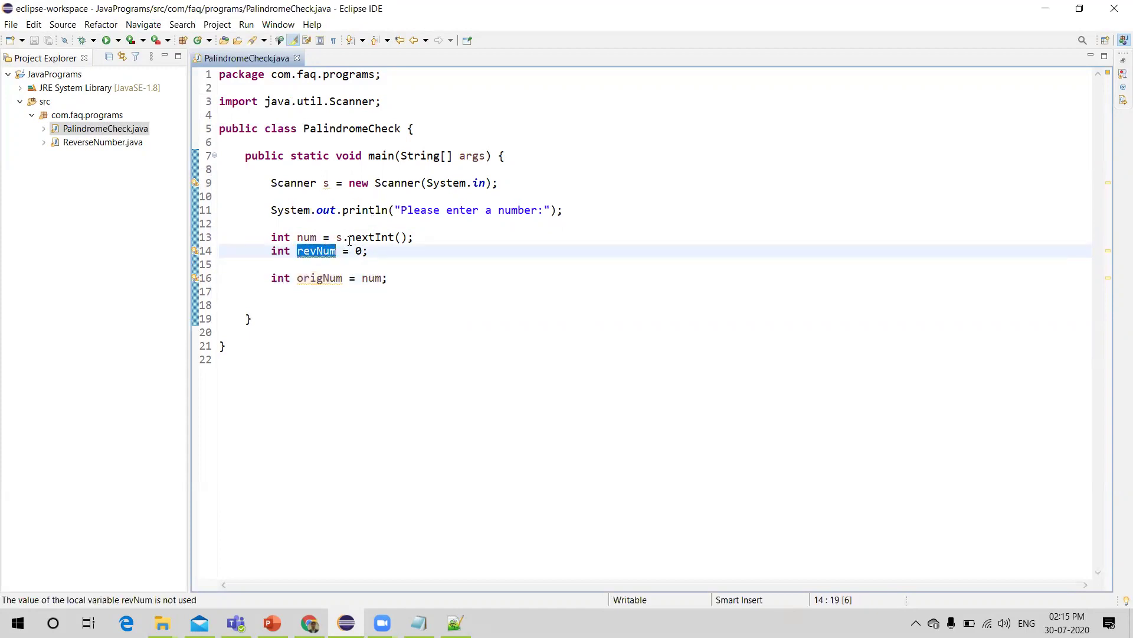
{"action": "left_click", "coordinate": [406, 277]}
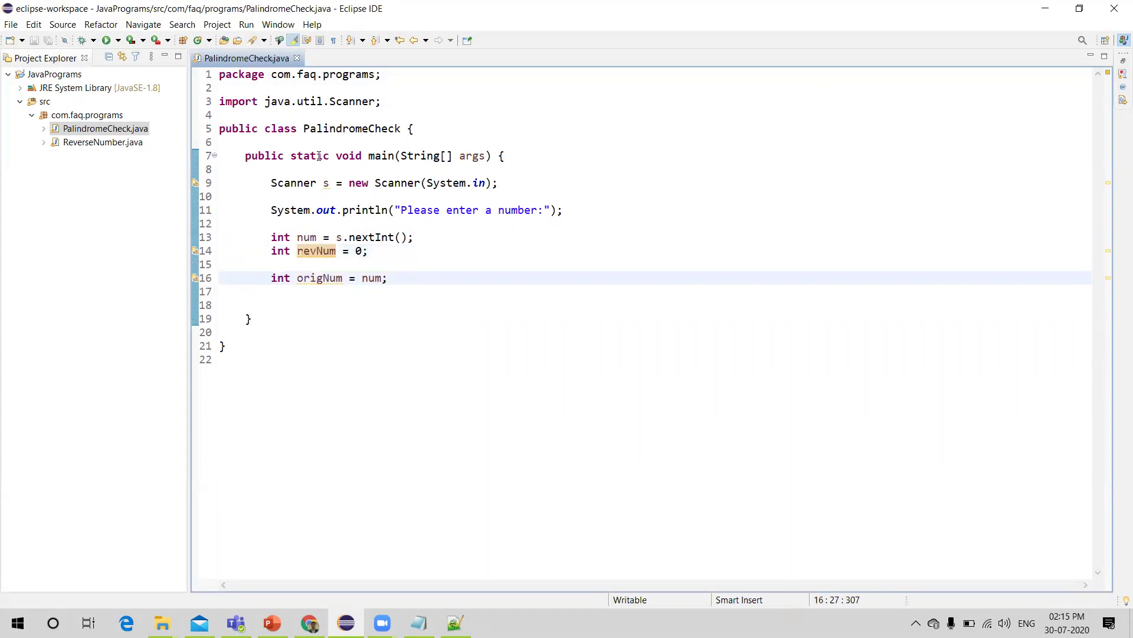
{"action": "key", "text": "Return"}
{"action": "key", "text": "Return"}
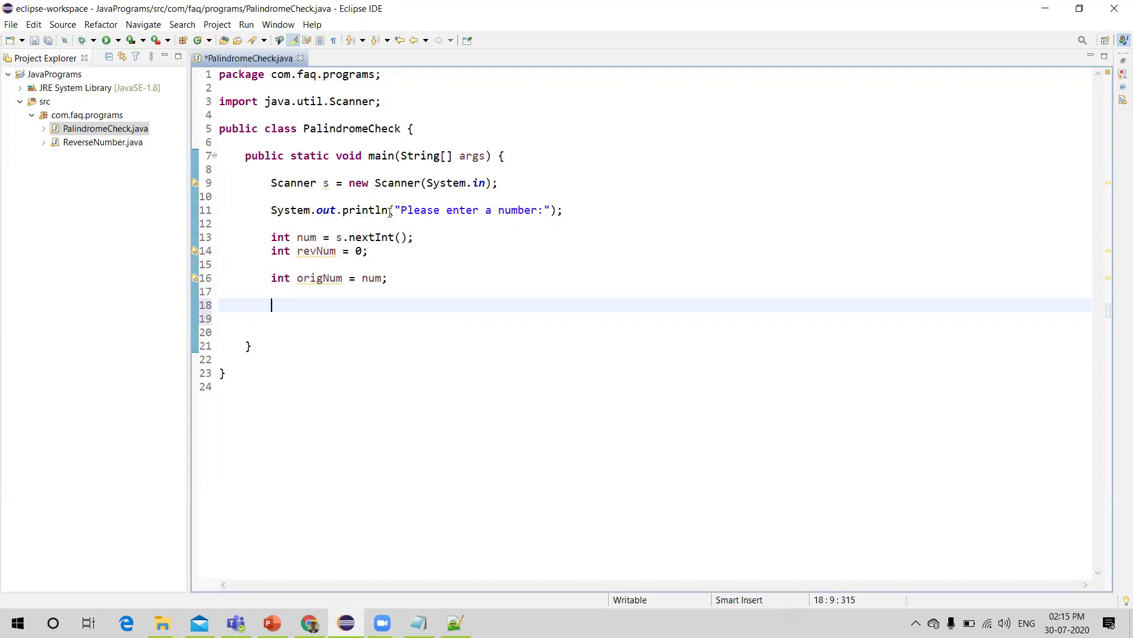
Step: Write the while(num > 0) loop computing rem, revNum and num divided by 10
{"action": "double_click", "coordinate": [307, 237]}
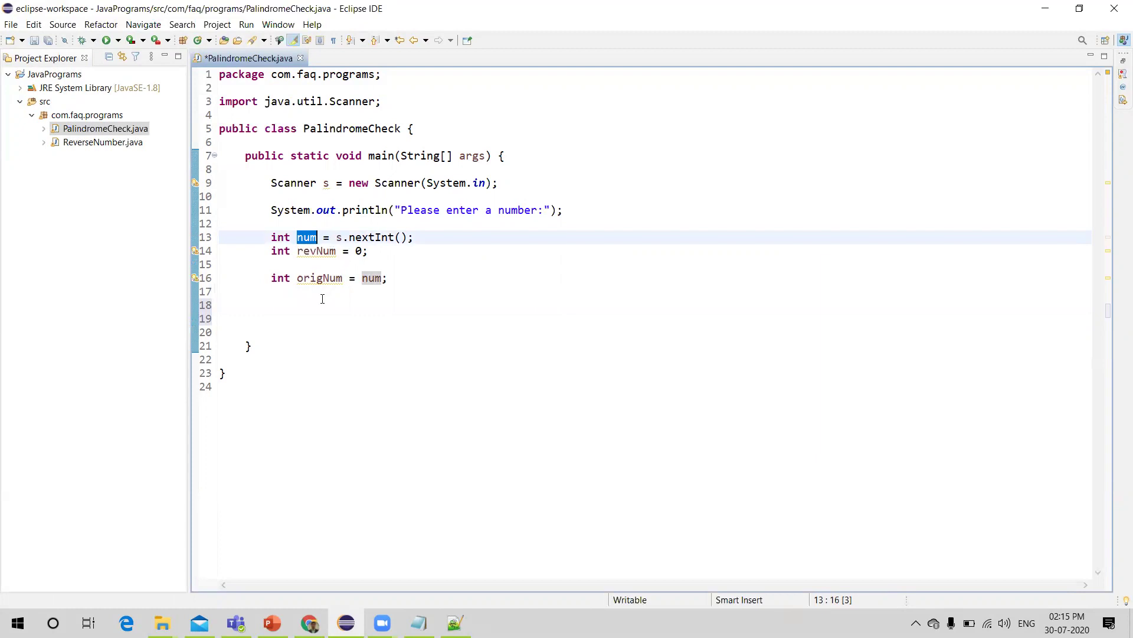
{"action": "left_click", "coordinate": [299, 299]}
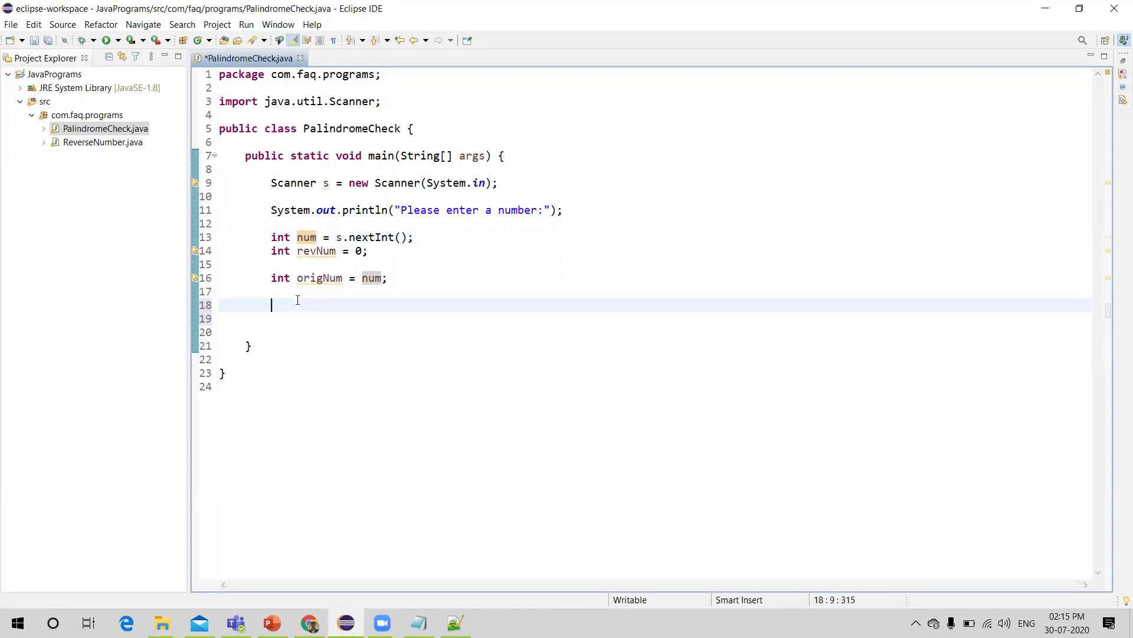
{"action": "double_click", "coordinate": [307, 237]}
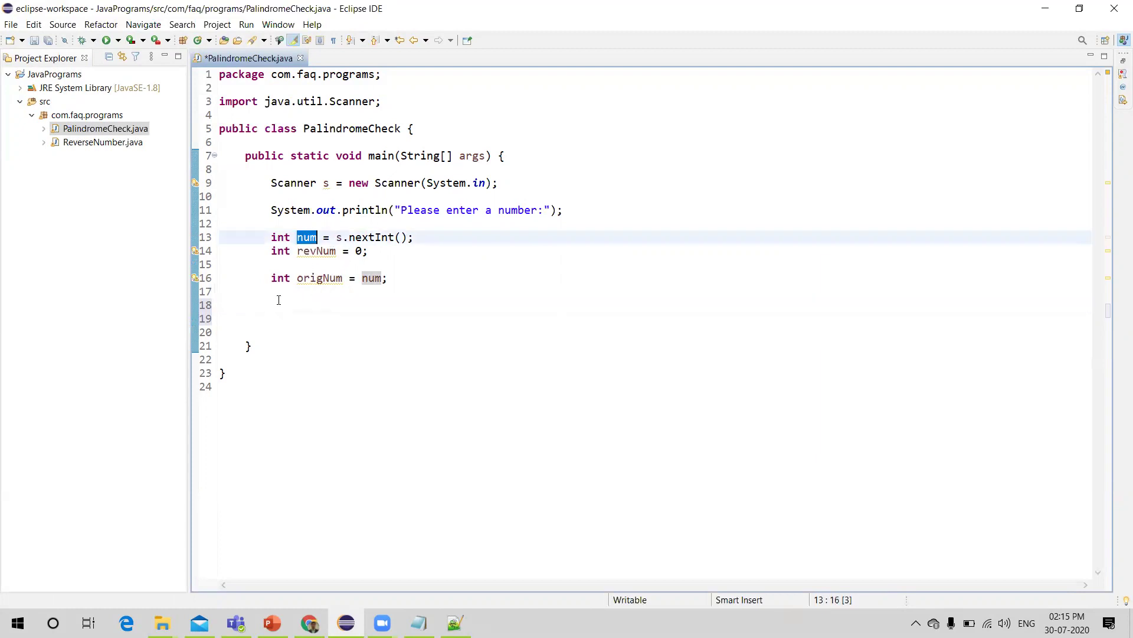
{"action": "double_click", "coordinate": [317, 251]}
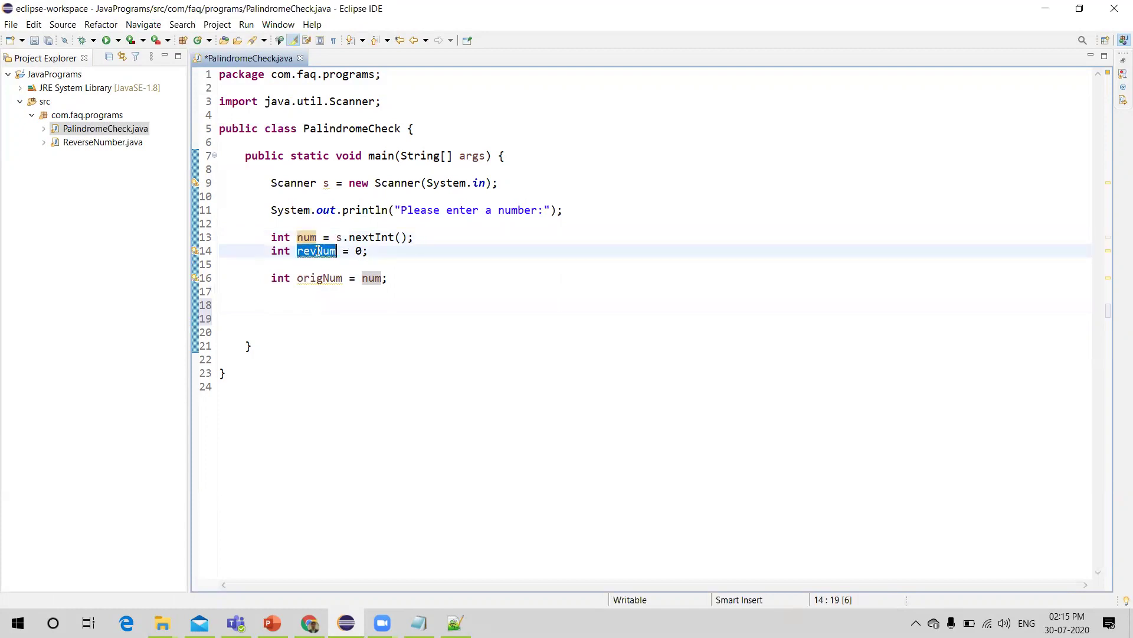
{"action": "left_click", "coordinate": [228, 293]}
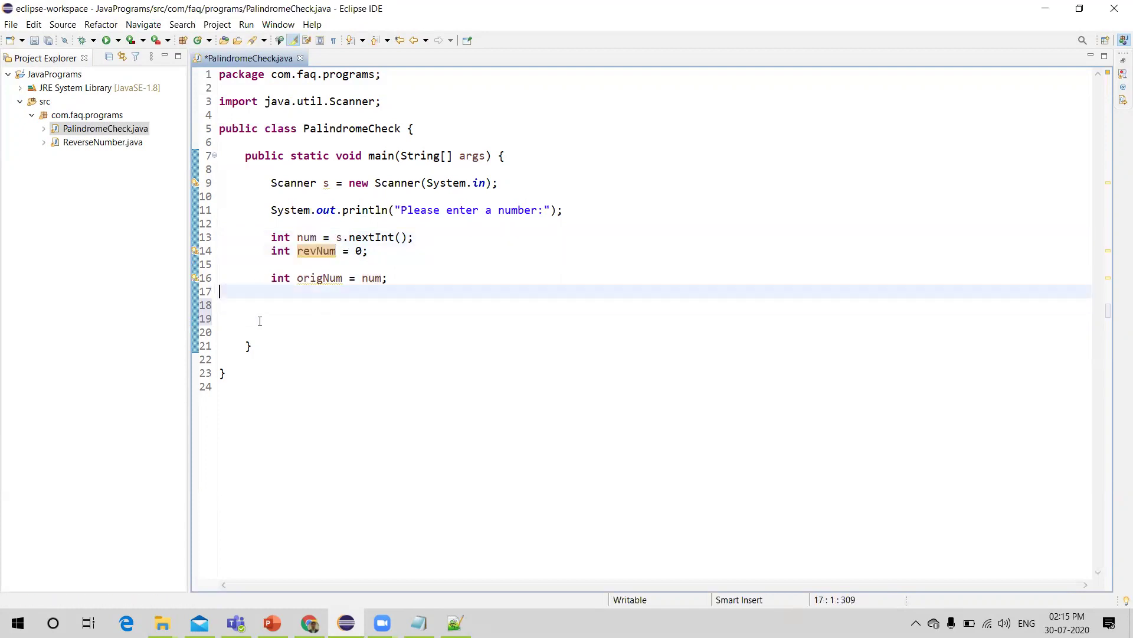
{"action": "key", "text": "Return"}
{"action": "type", "text": "while(num > 0) {"}
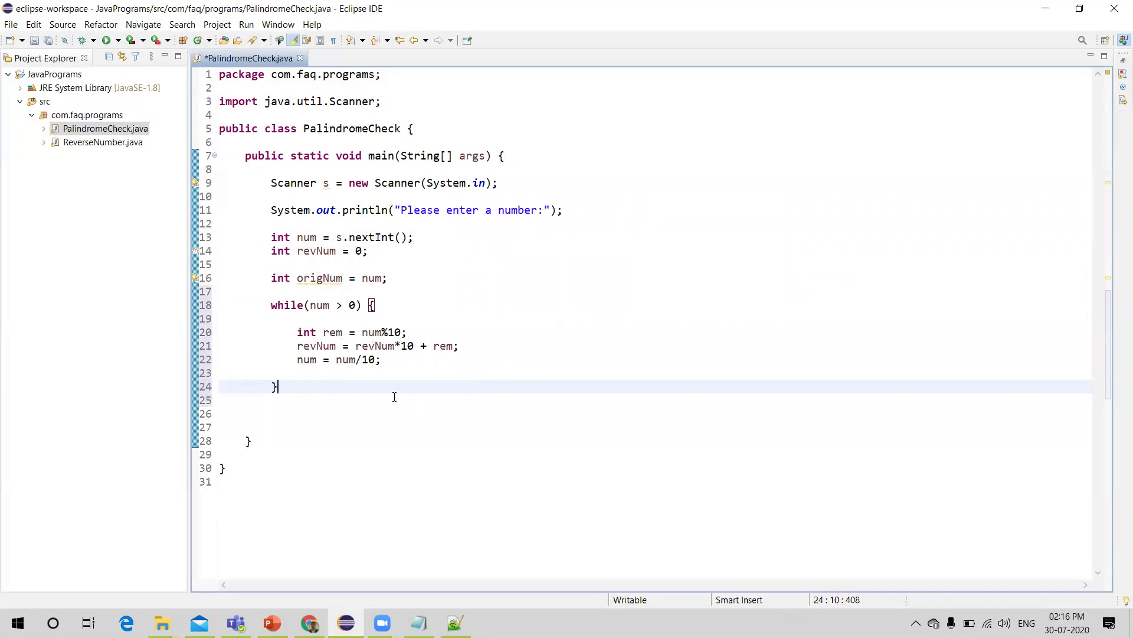
{"action": "key", "text": "ctrl+s"}
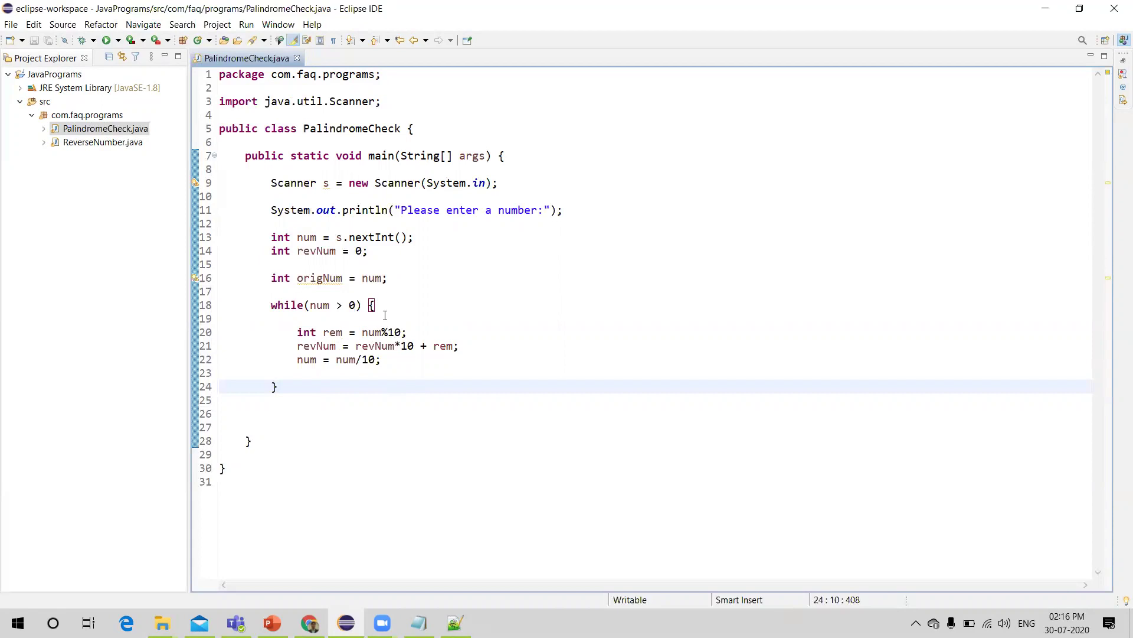
{"action": "left_click_drag", "start_coordinate": [271, 305], "coordinate": [278, 387]}
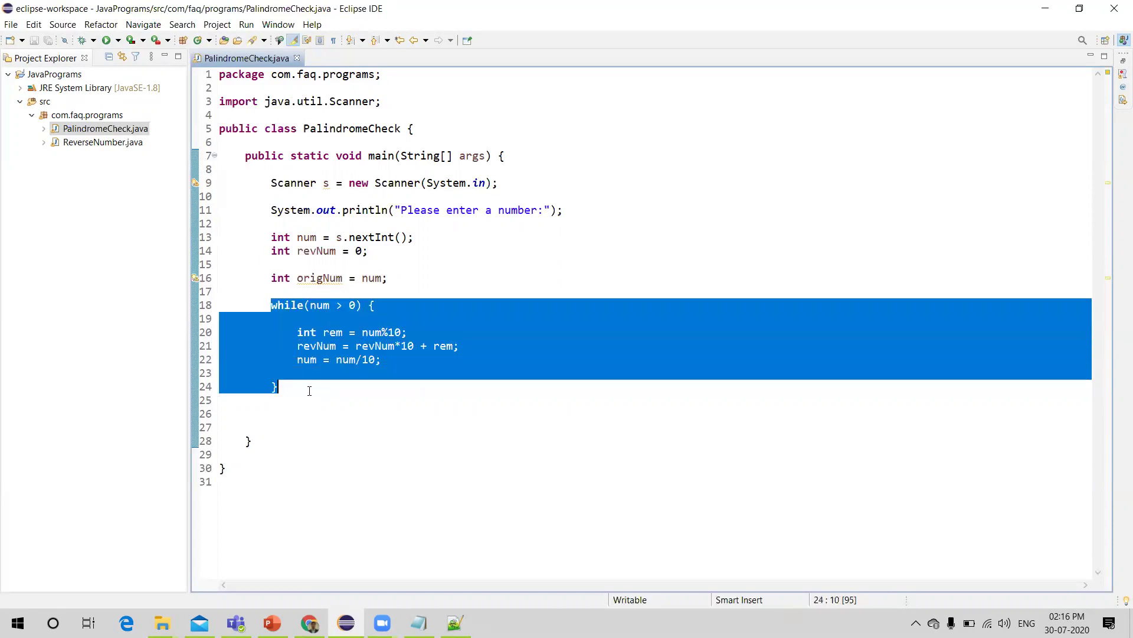
{"action": "double_click", "coordinate": [317, 346]}
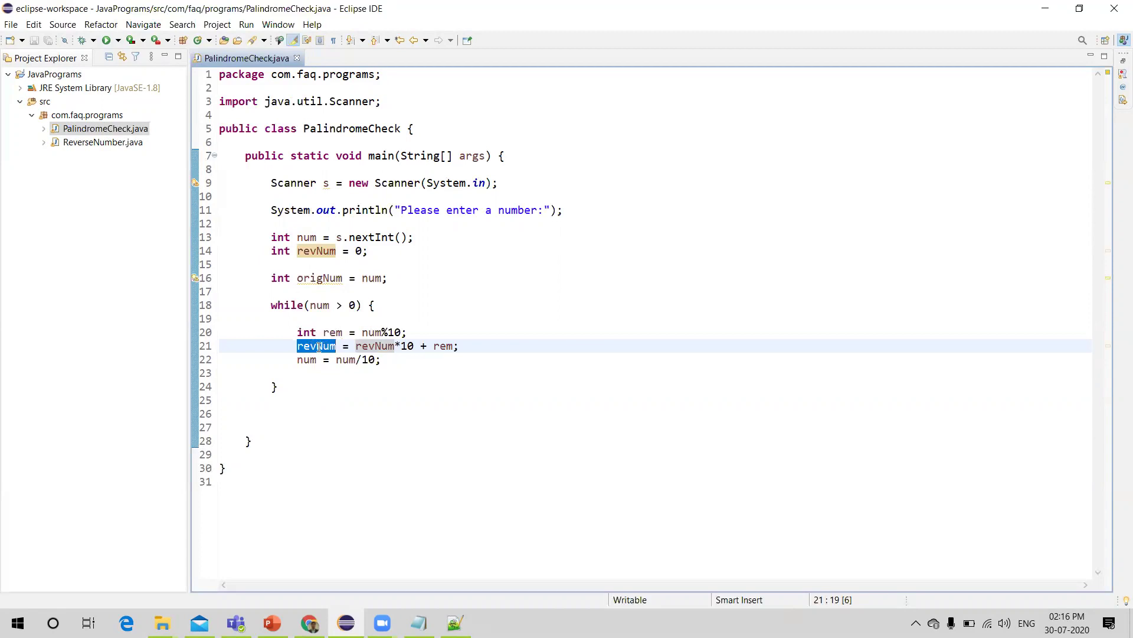
Step: Add if(origNum == revNum) printing origNum + " is Palindrome"
{"action": "left_click", "coordinate": [284, 409]}
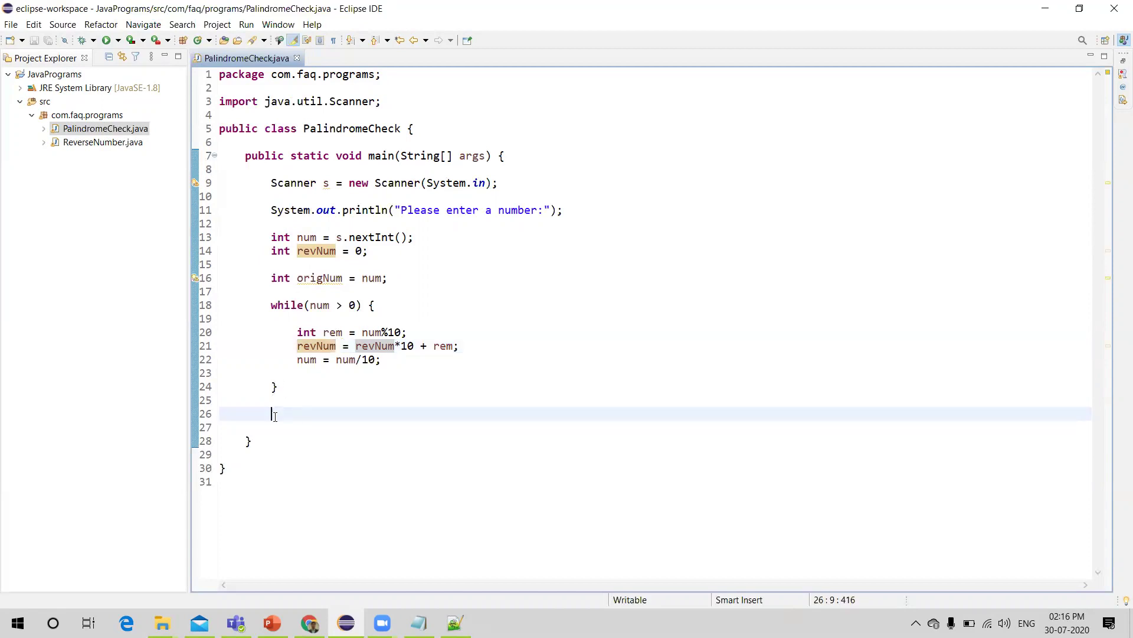
{"action": "type", "text": "if"}
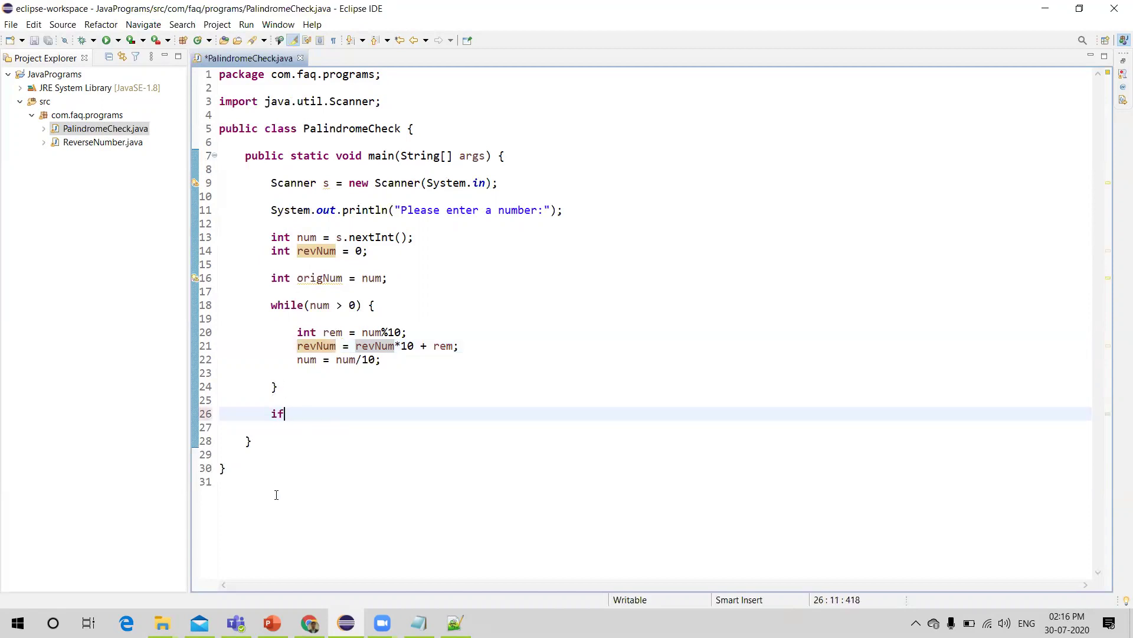
{"action": "type", "text": "("}
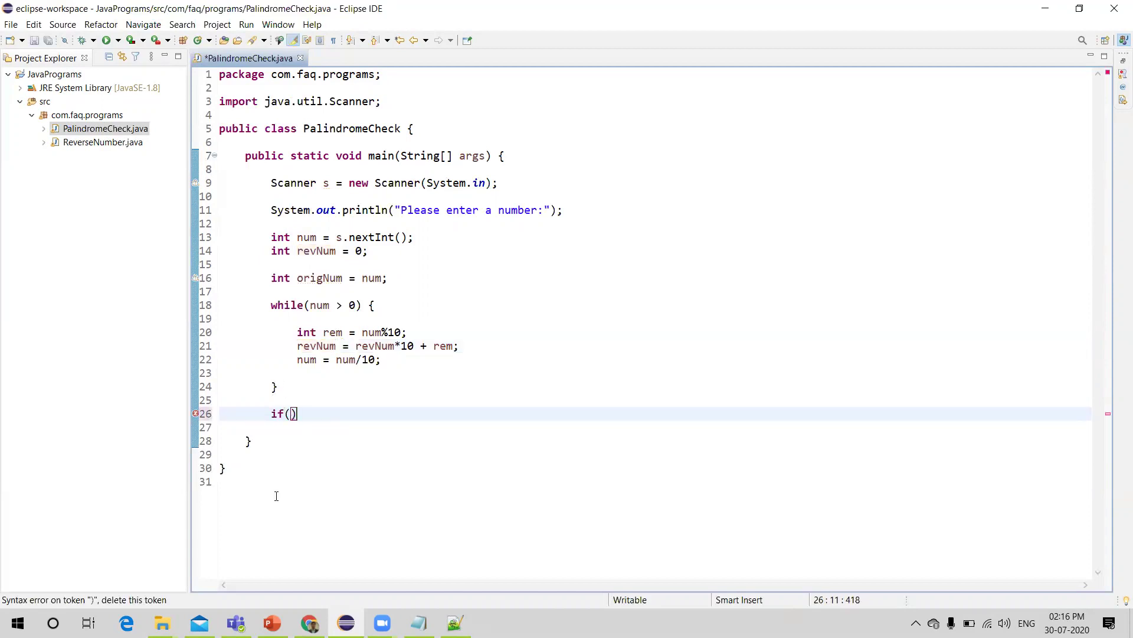
{"action": "key", "text": "Right"}
{"action": "type", "text": "origNUm"}
{"action": "key", "text": "BackSpace"}
{"action": "key", "text": "BackSpace"}
{"action": "key", "text": "BackSpace"}
{"action": "type", "text": "um == "}
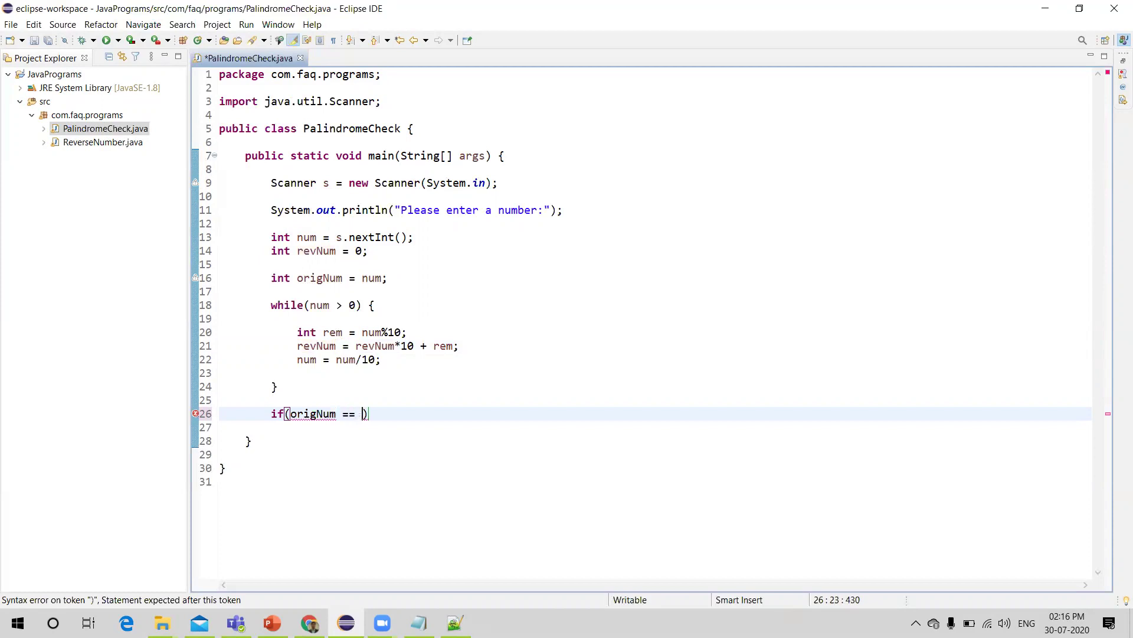
{"action": "type", "text": "revNum"}
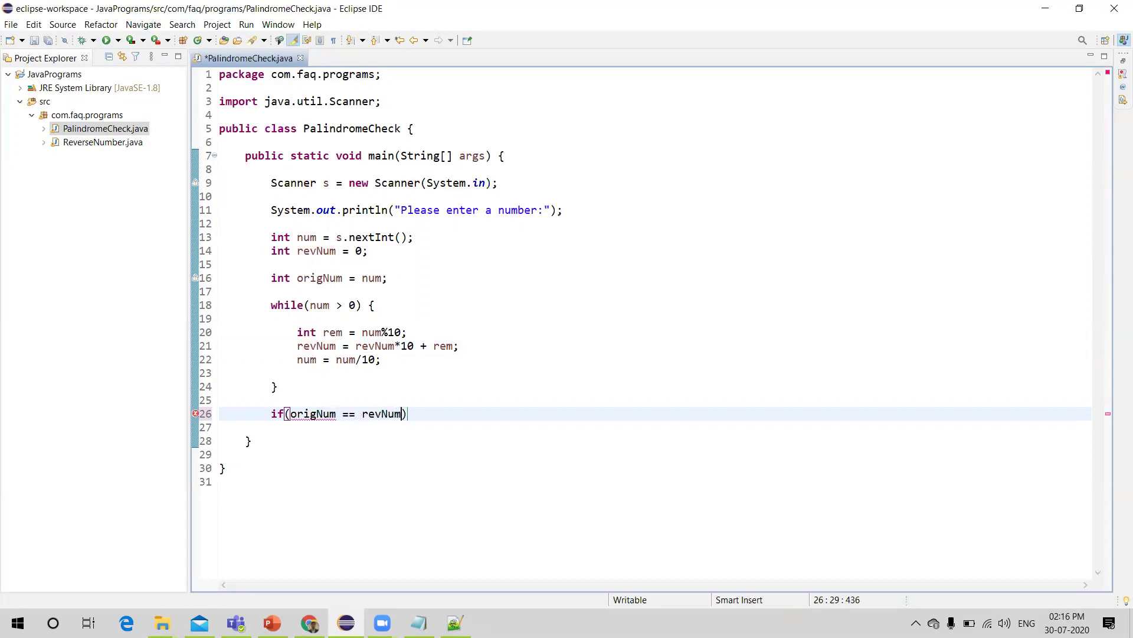
{"action": "key", "text": "Down"}
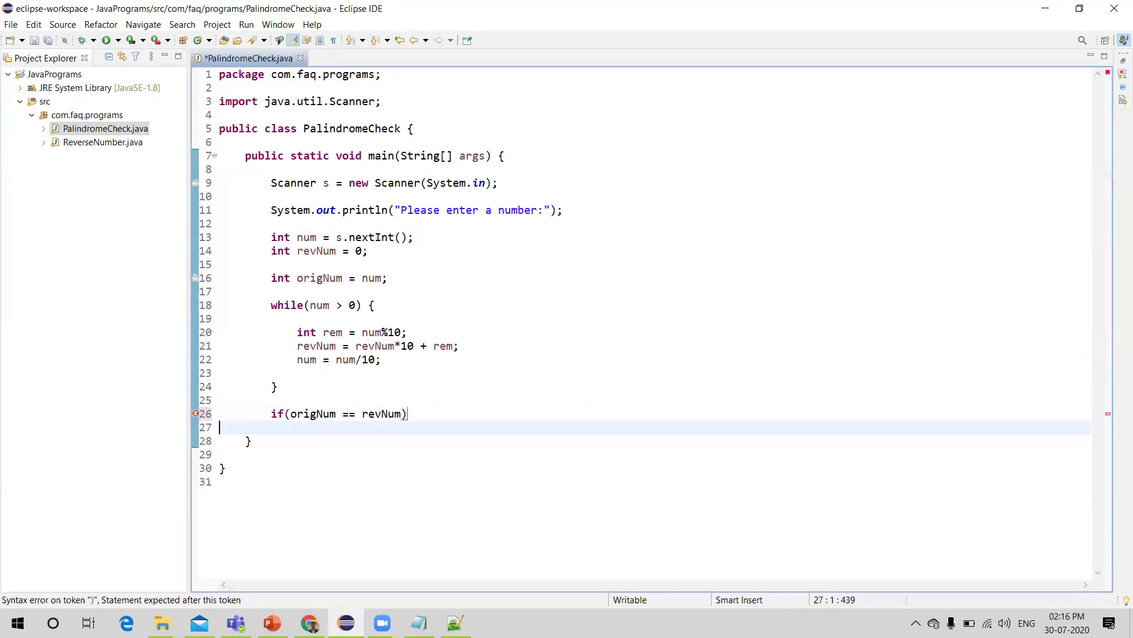
{"action": "key", "text": "Left"}
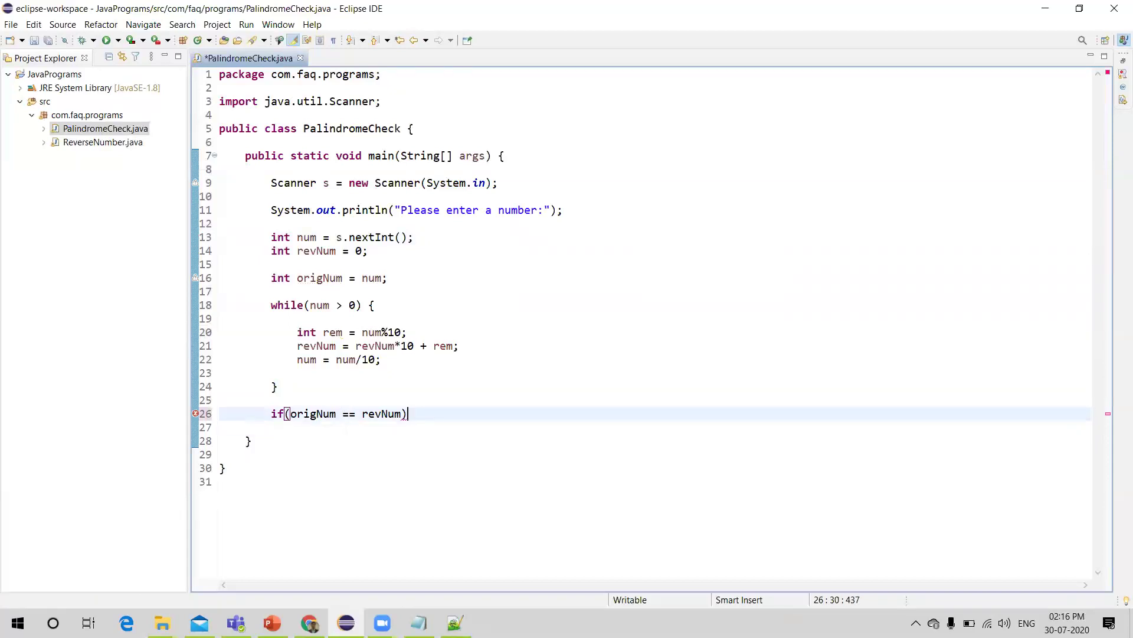
{"action": "type", "text": "{"}
{"action": "key", "text": "Return"}
{"action": "type", "text": "syso"}
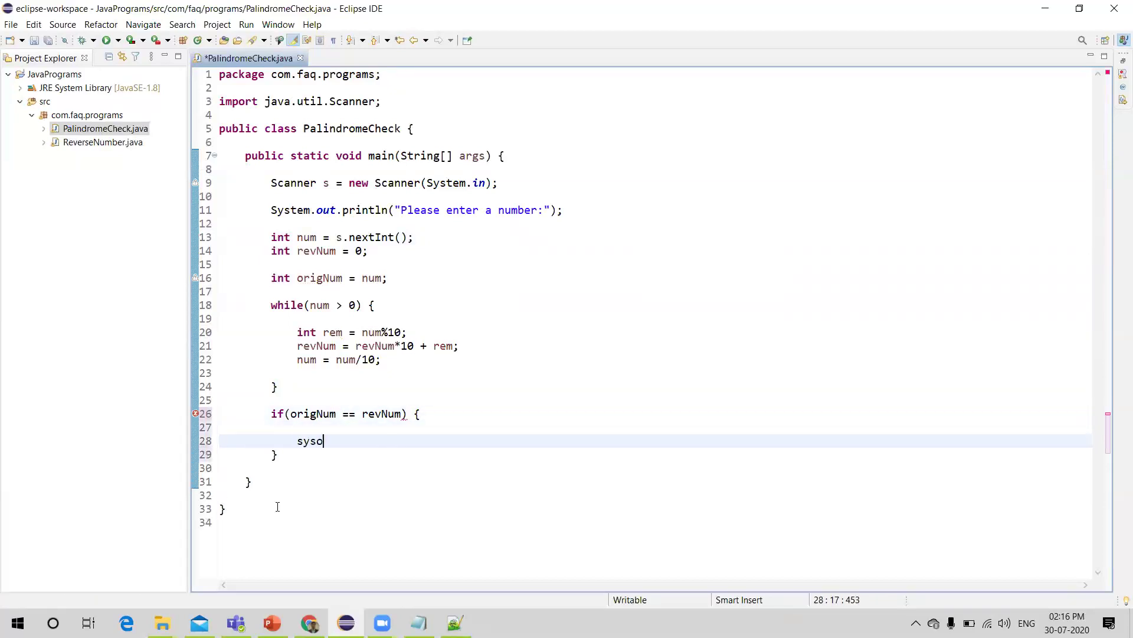
{"action": "type", "text": "ut"}
{"action": "key", "text": "ctrl+space"}
{"action": "type", "text": "\"\""}
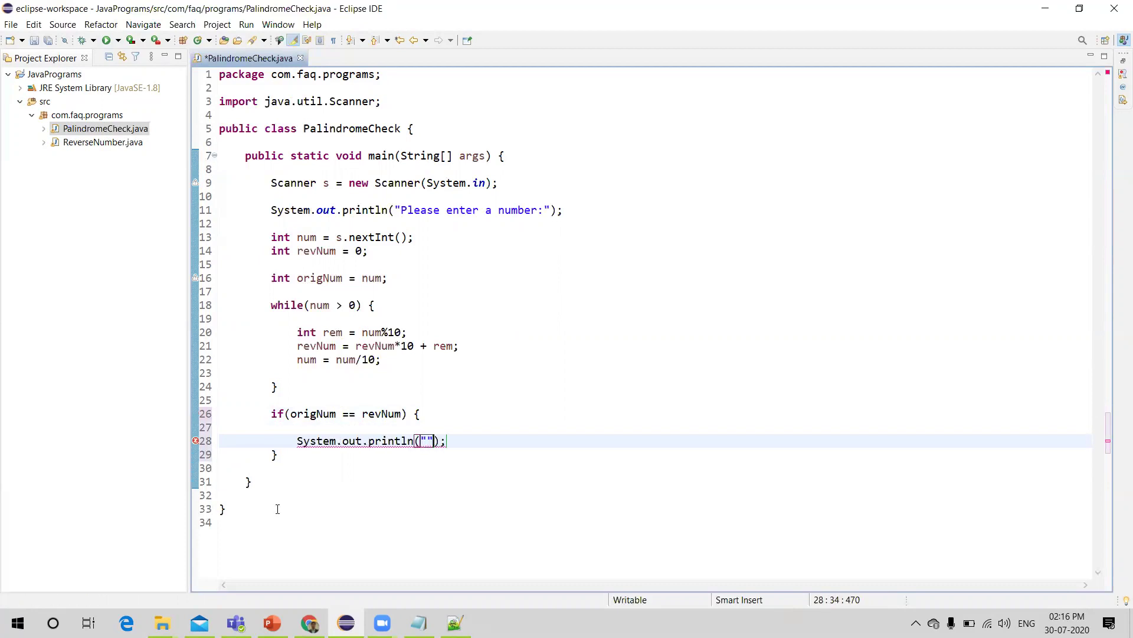
{"action": "key", "text": "BackSpace"}
{"action": "key", "text": "BackSpace"}
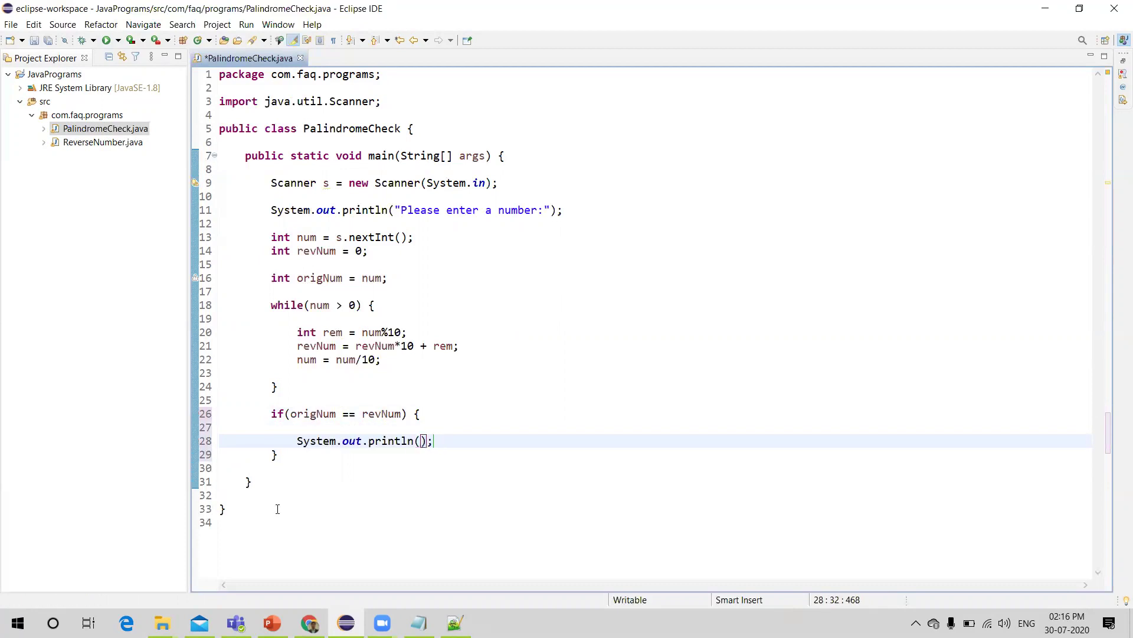
{"action": "type", "text": "origNum "}
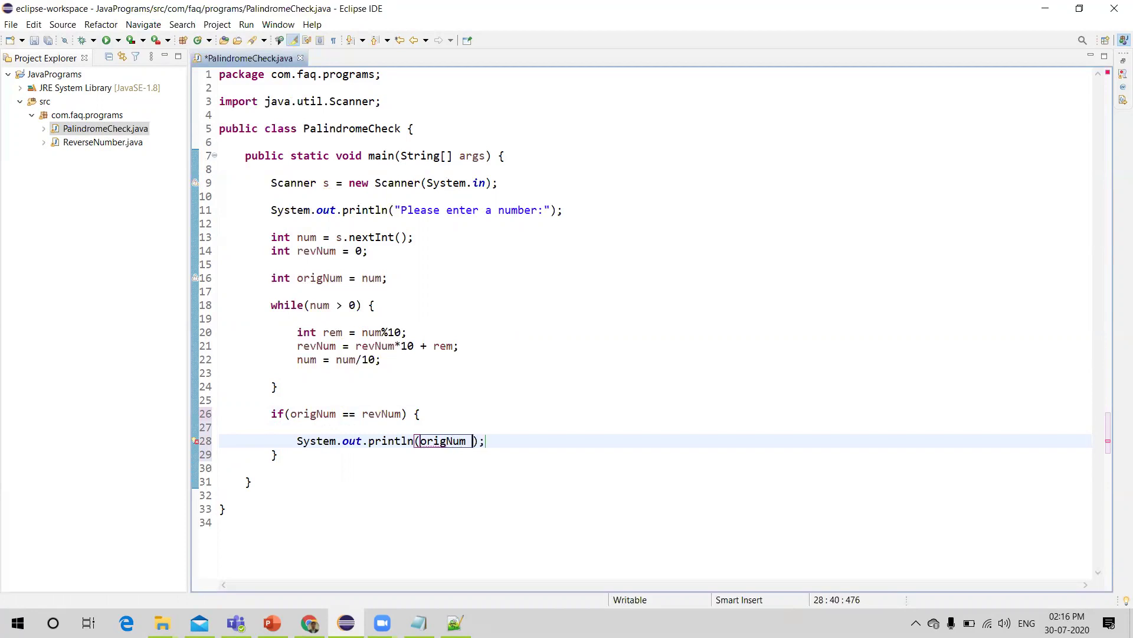
{"action": "type", "text": "+ \" "}
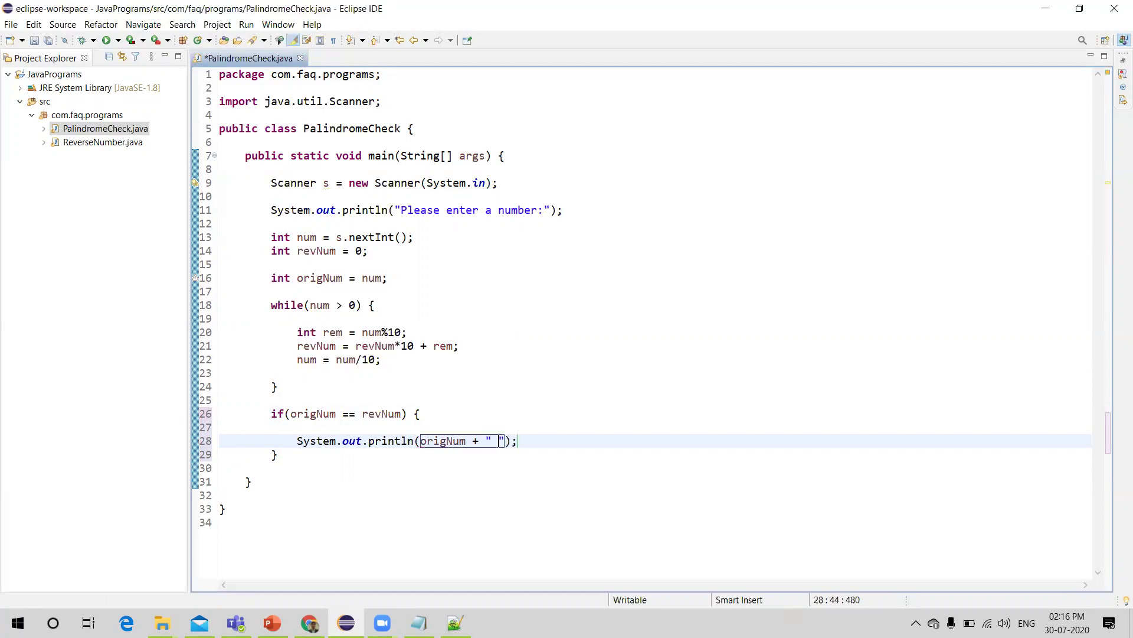
{"action": "type", "text": "is Palindr"}
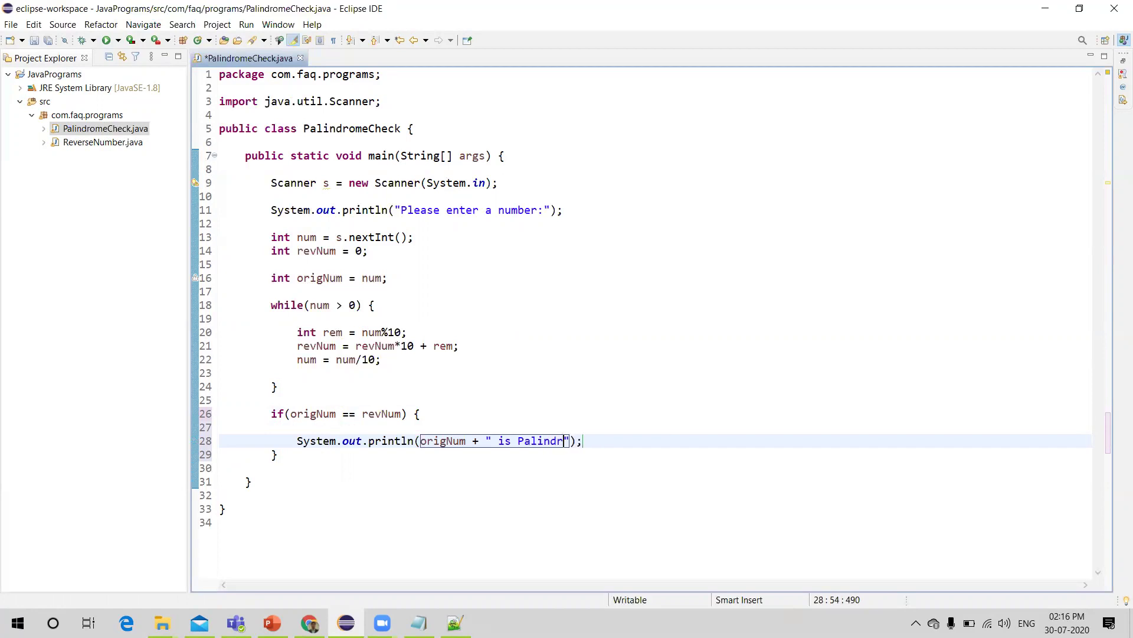
{"action": "type", "text": "ome"}
{"action": "key", "text": "End"}
{"action": "key", "text": "Return"}
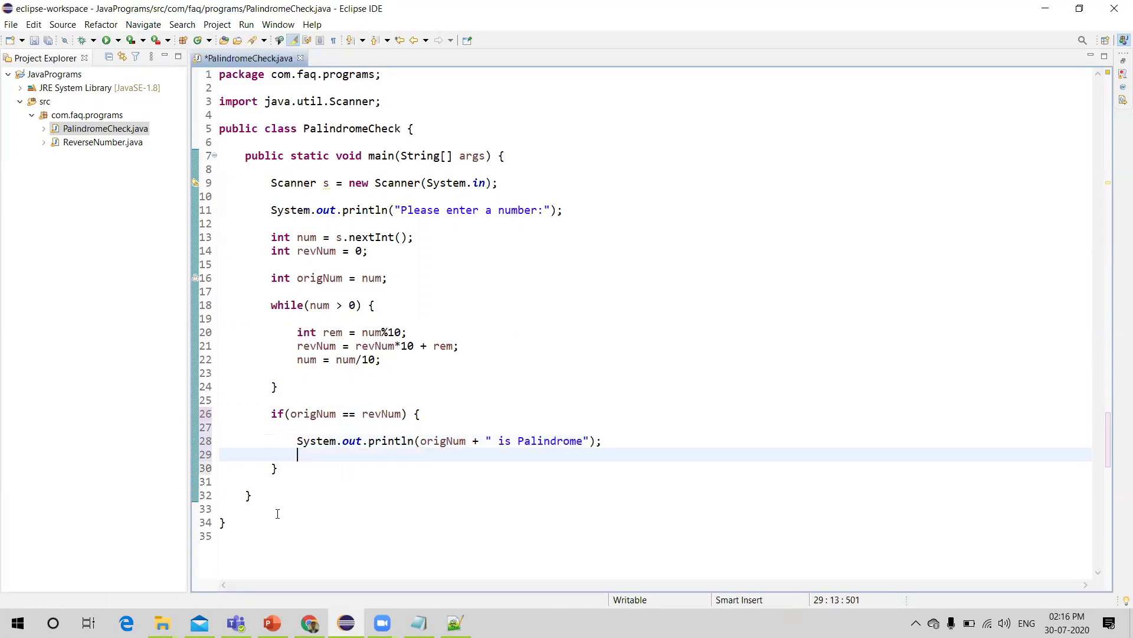
Step: Add an empty else block after the if block
{"action": "left_click", "coordinate": [277, 470]}
{"action": "key", "text": "End"}
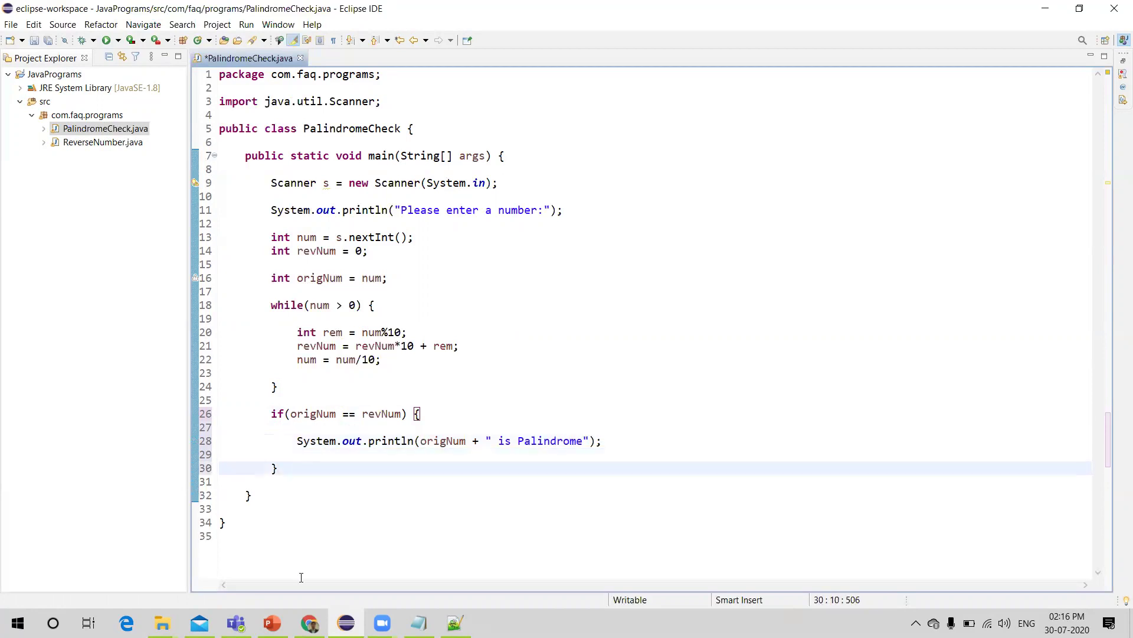
{"action": "key", "text": "Return"}
{"action": "type", "text": "esele"}
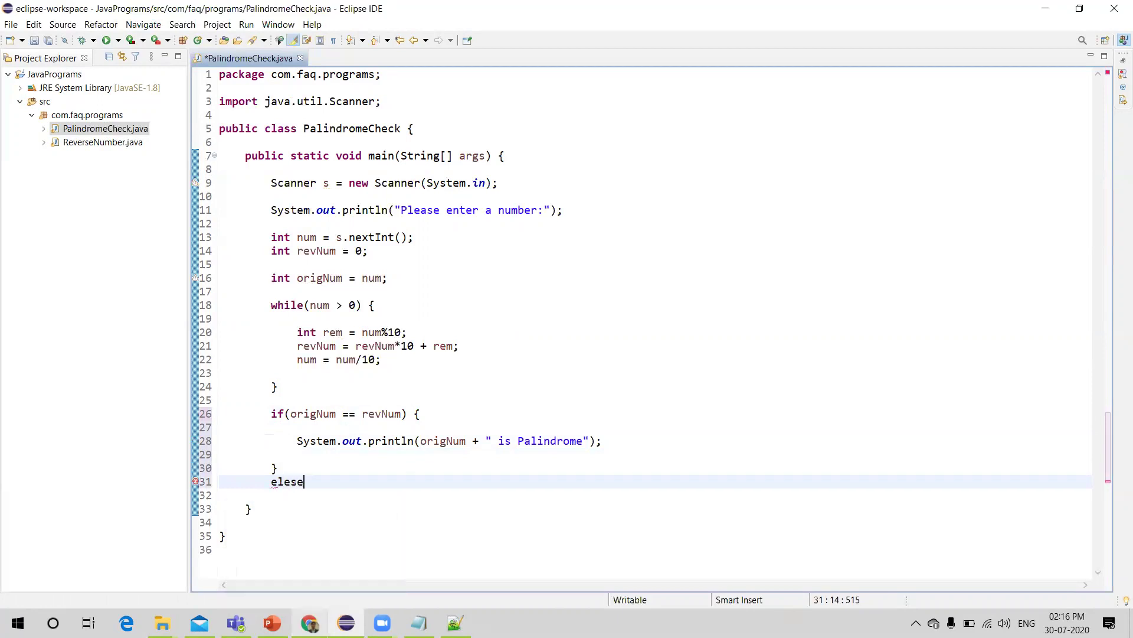
{"action": "key", "text": "BackSpace"}
{"action": "key", "text": "BackSpace"}
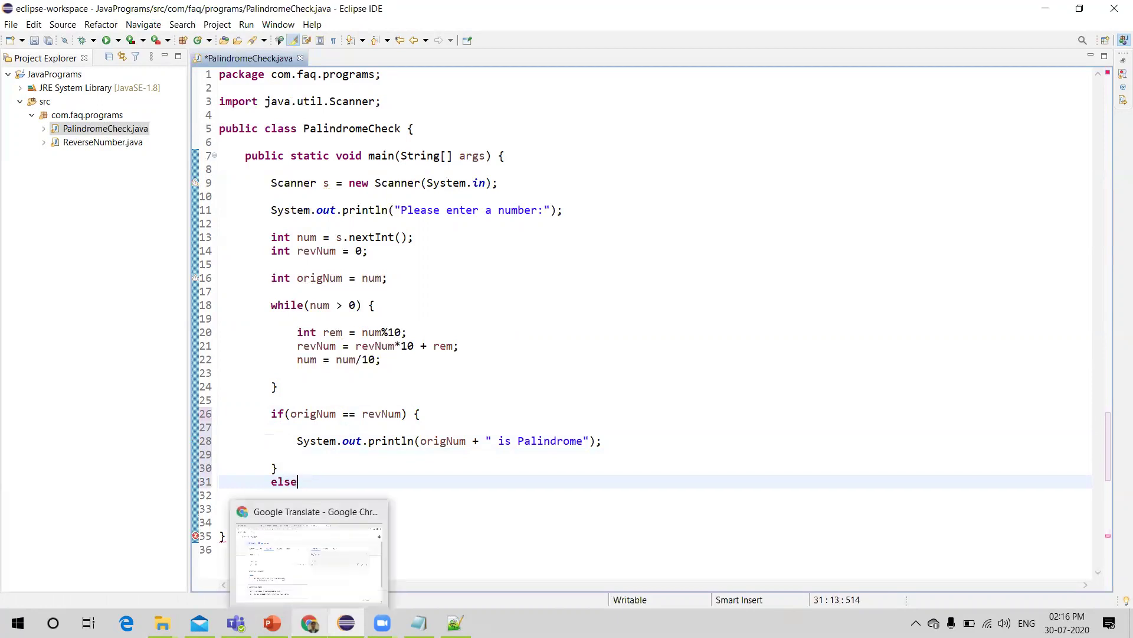
{"action": "type", "text": "e {"}
{"action": "key", "text": "Return"}
Step: Copy the println into the else block, change it to " is not Palindrome", and save
{"action": "left_click_drag", "start_coordinate": [604, 441], "coordinate": [297, 447]}
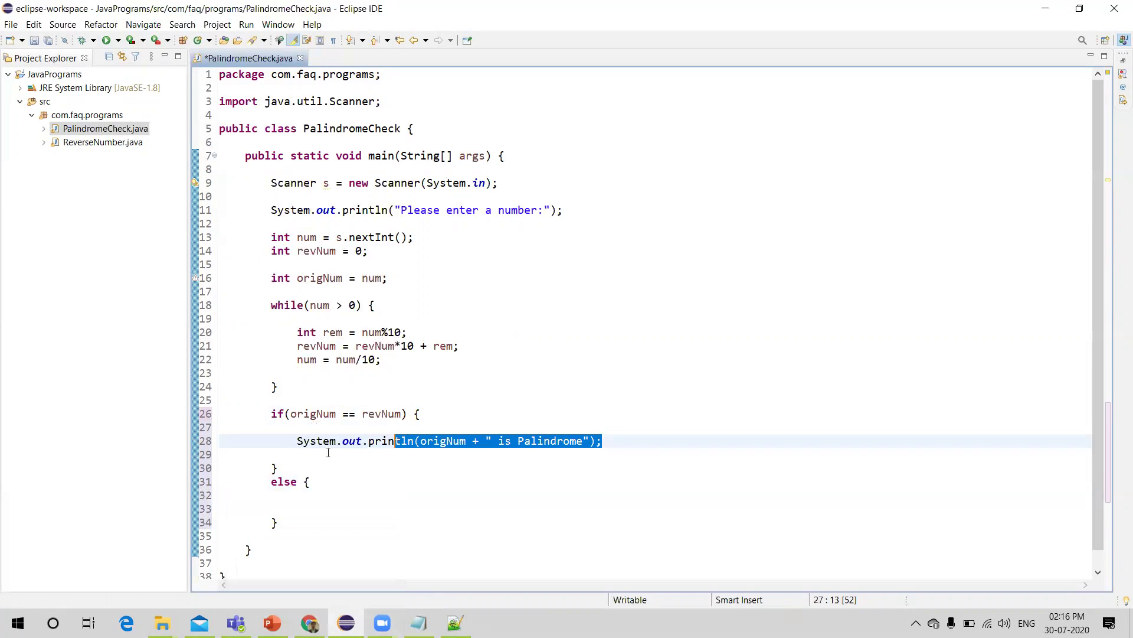
{"action": "key", "text": "ctrl+c"}
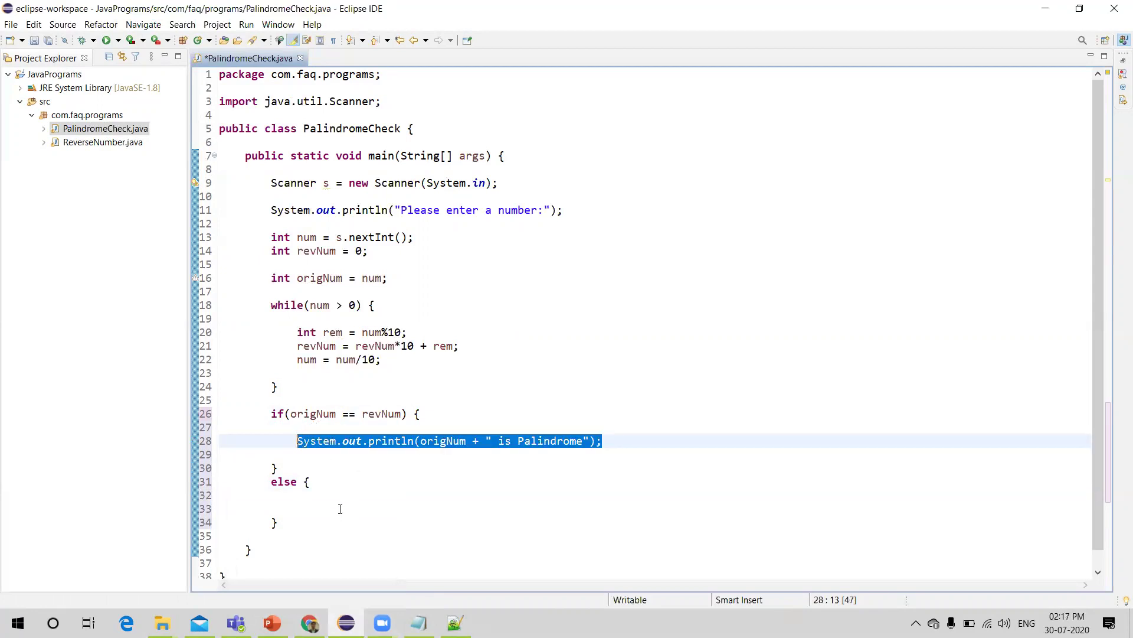
{"action": "left_click", "coordinate": [340, 510]}
{"action": "key", "text": "ctrl+v"}
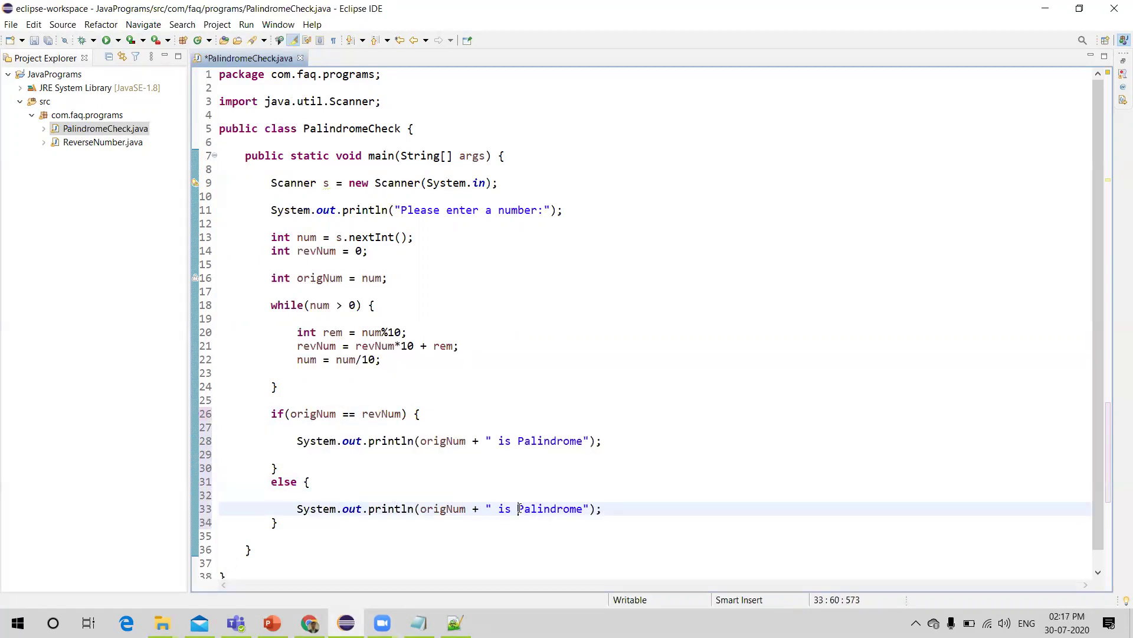
{"action": "left_click", "coordinate": [519, 509]}
{"action": "type", "text": "not"}
{"action": "key", "text": "ctrl+s"}
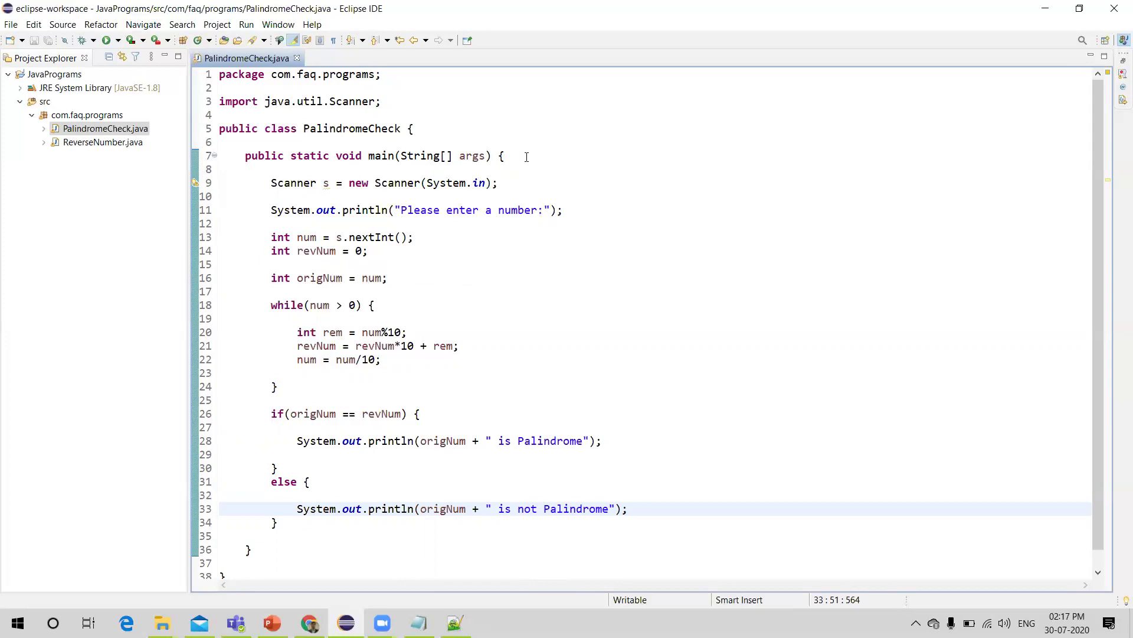
Step: Add s.close(); after the if-else and save PalindromeCheck.java
{"action": "left_click_drag", "start_coordinate": [526, 157], "coordinate": [296, 530]}
{"action": "left_click", "coordinate": [297, 530]}
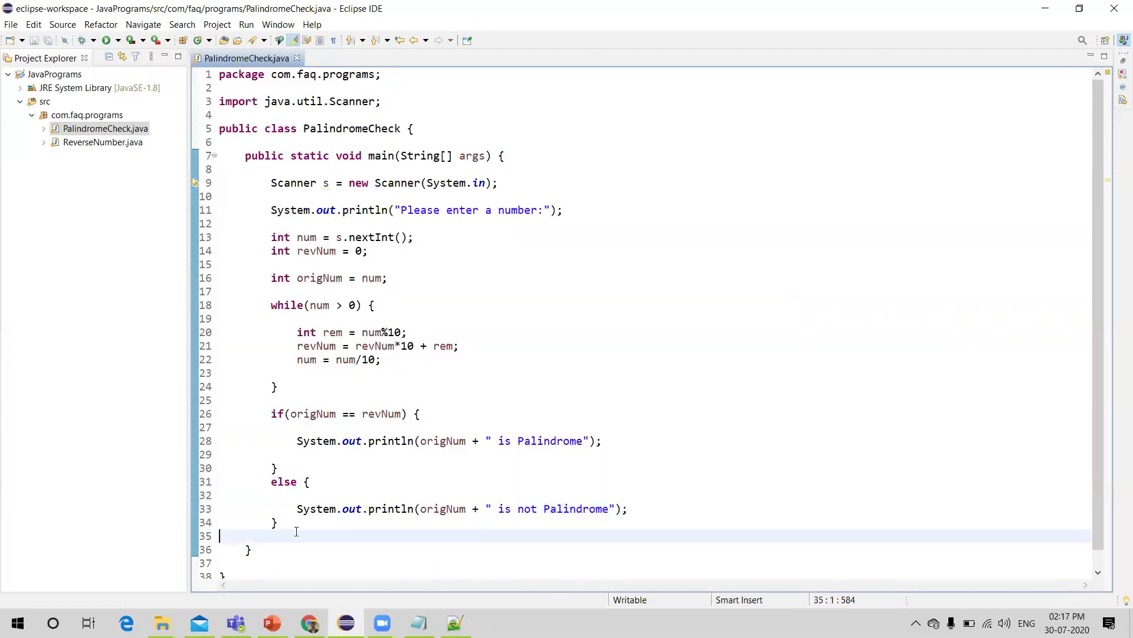
{"action": "key", "text": "Return"}
{"action": "type", "text": "s."}
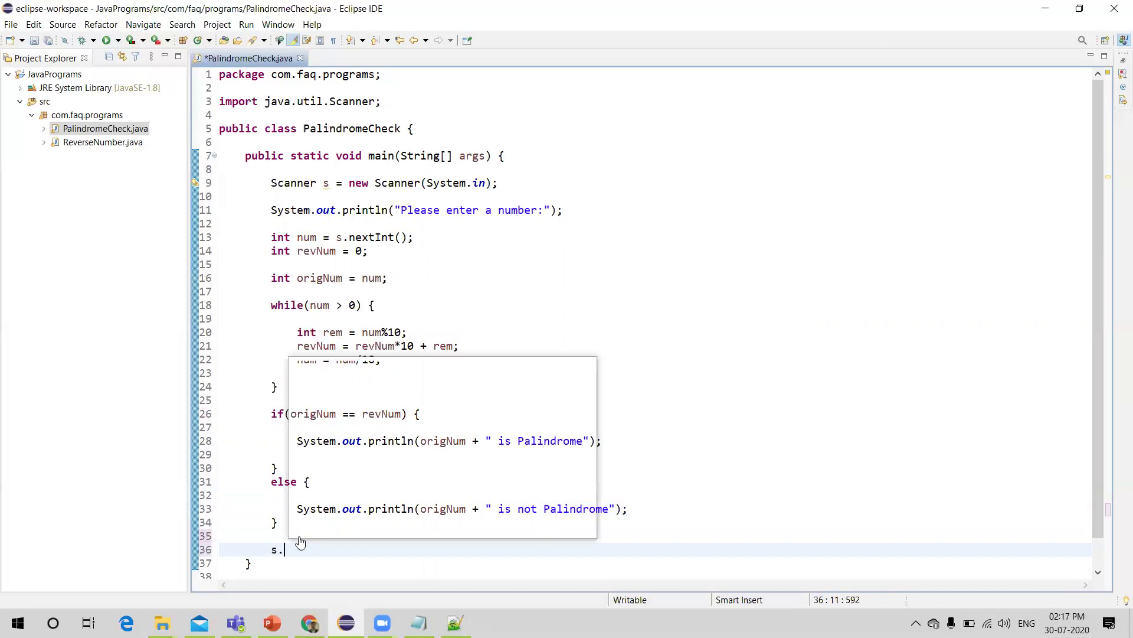
{"action": "type", "text": "close();"}
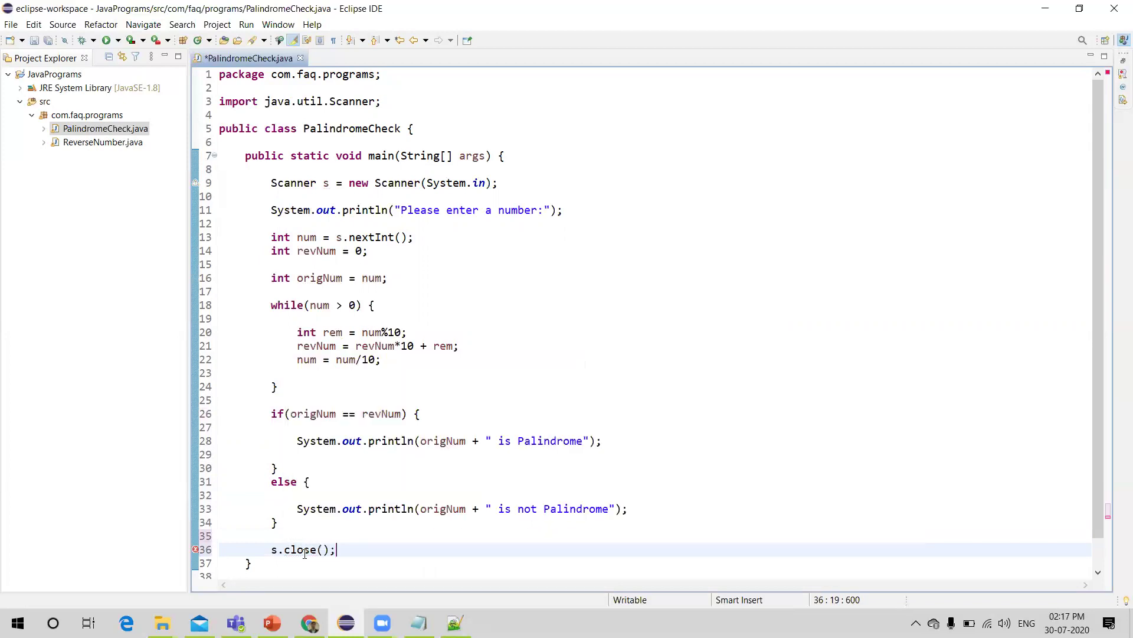
{"action": "key", "text": "Return"}
{"action": "key", "text": "ctrl+s"}
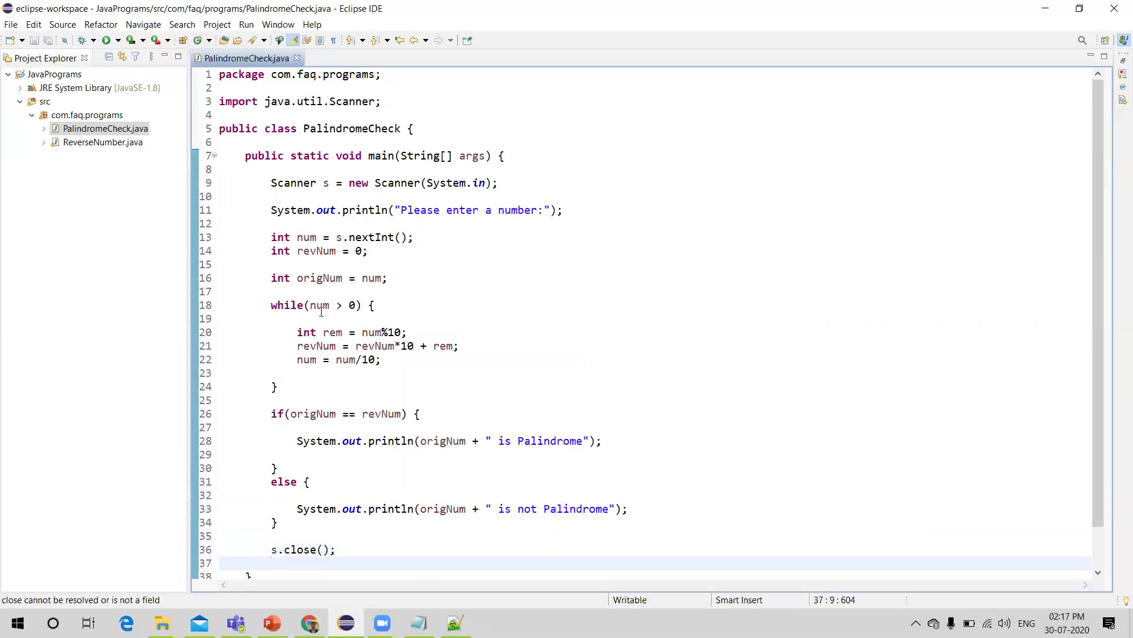
{"action": "left_click_drag", "start_coordinate": [307, 380], "coordinate": [230, 305]}
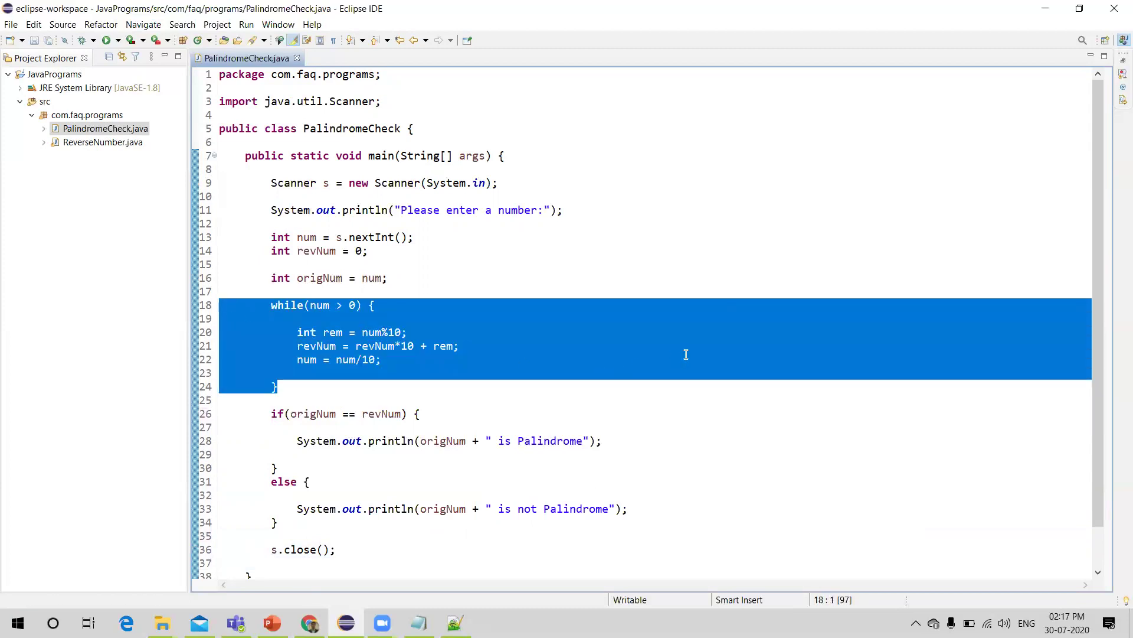
{"action": "left_click", "coordinate": [680, 338]}
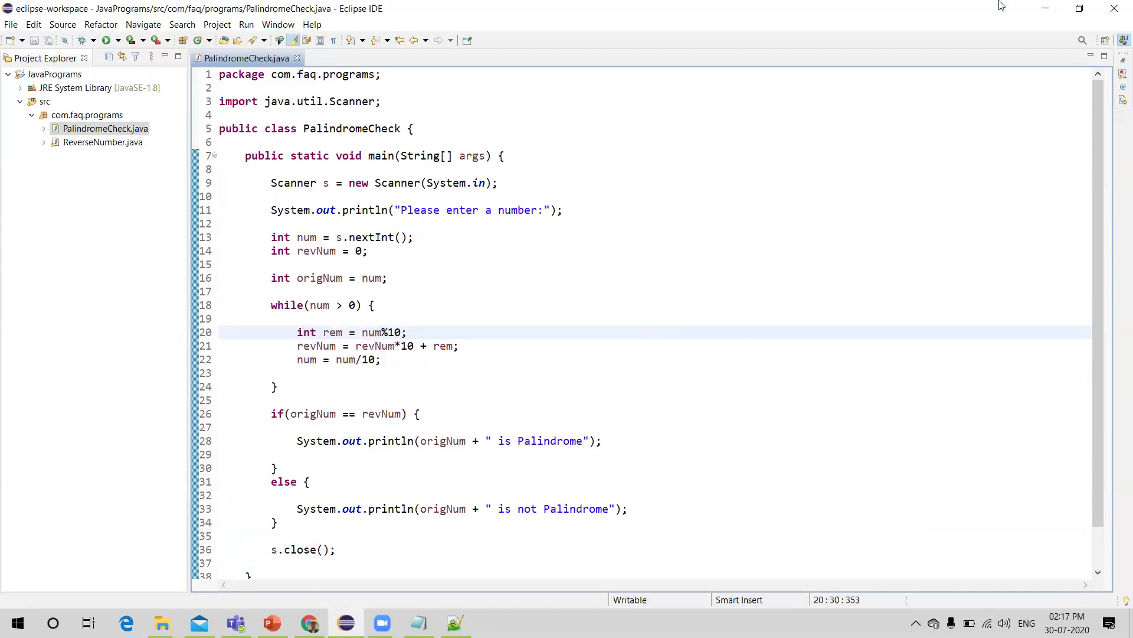
{"action": "double_click", "coordinate": [315, 345]}
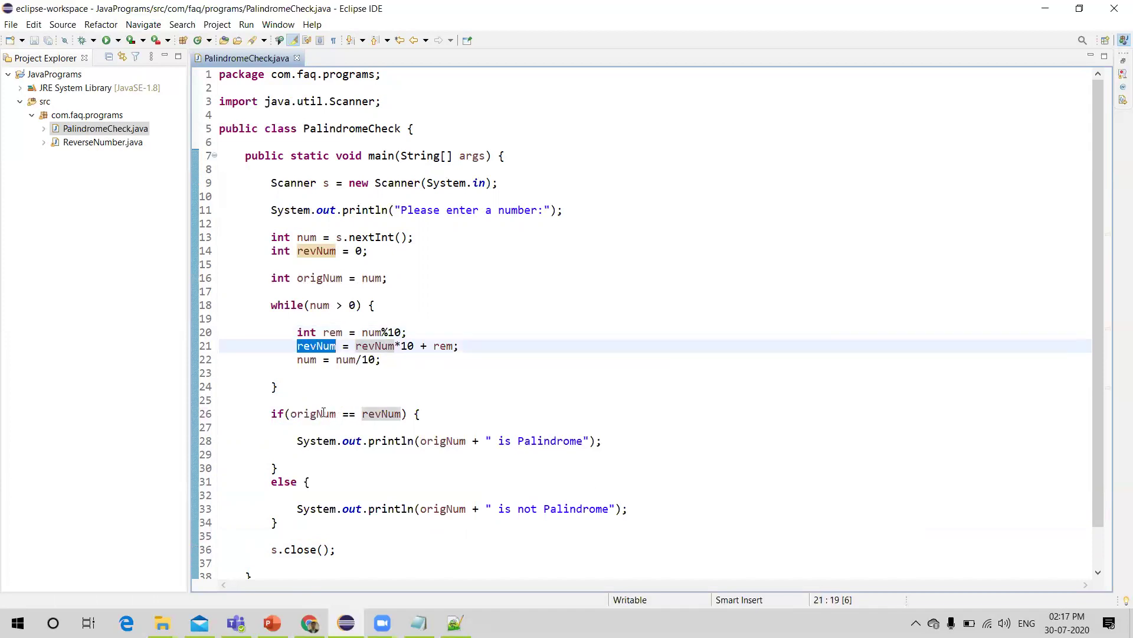
{"action": "left_click", "coordinate": [314, 413]}
{"action": "double_click", "coordinate": [314, 414]}
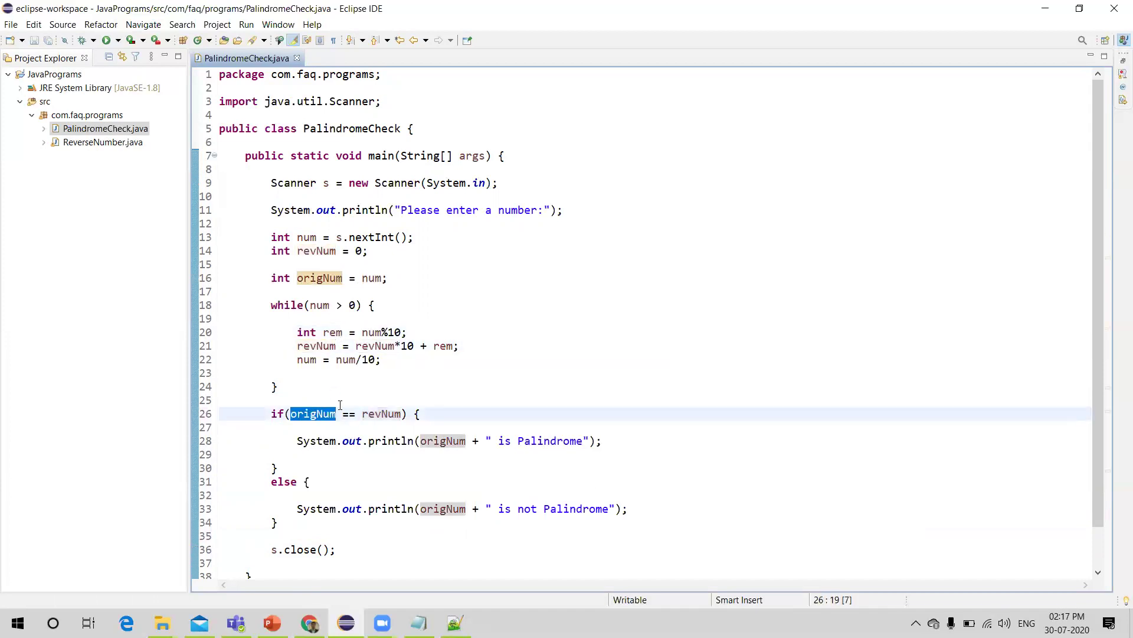
{"action": "left_click", "coordinate": [429, 413]}
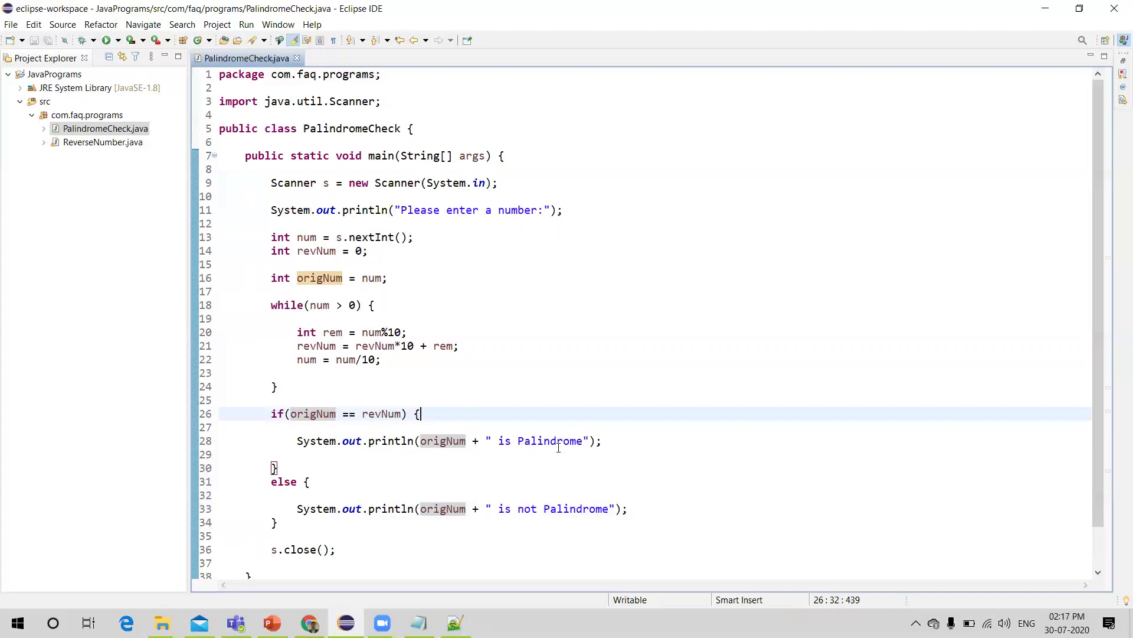
{"action": "scroll", "coordinate": [620, 440], "scroll_direction": "down", "scroll_amount": 3}
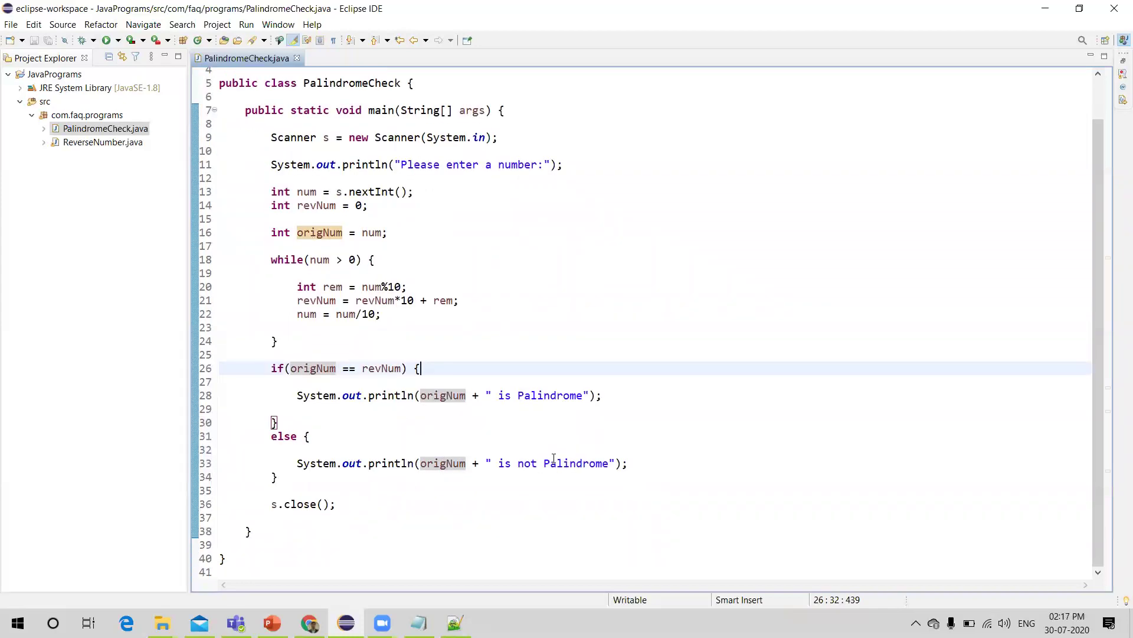
Step: Run PalindromeCheck as a Java application with input 1331, getting "1331 is Palindrome"
{"action": "right_click", "coordinate": [465, 184]}
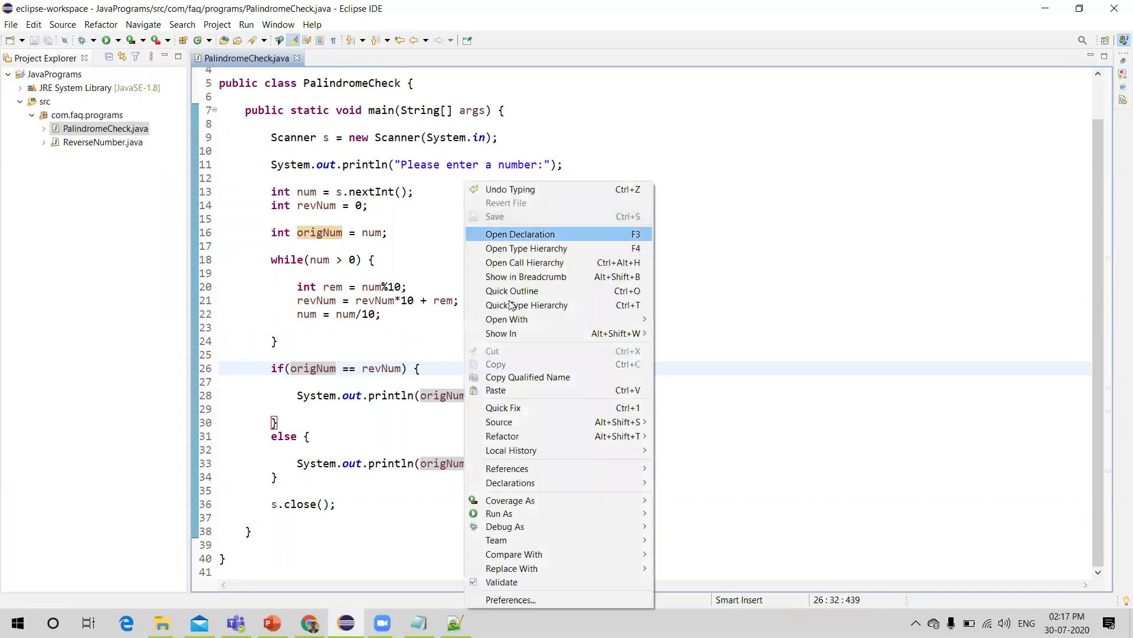
{"action": "mouse_move", "coordinate": [499, 515]}
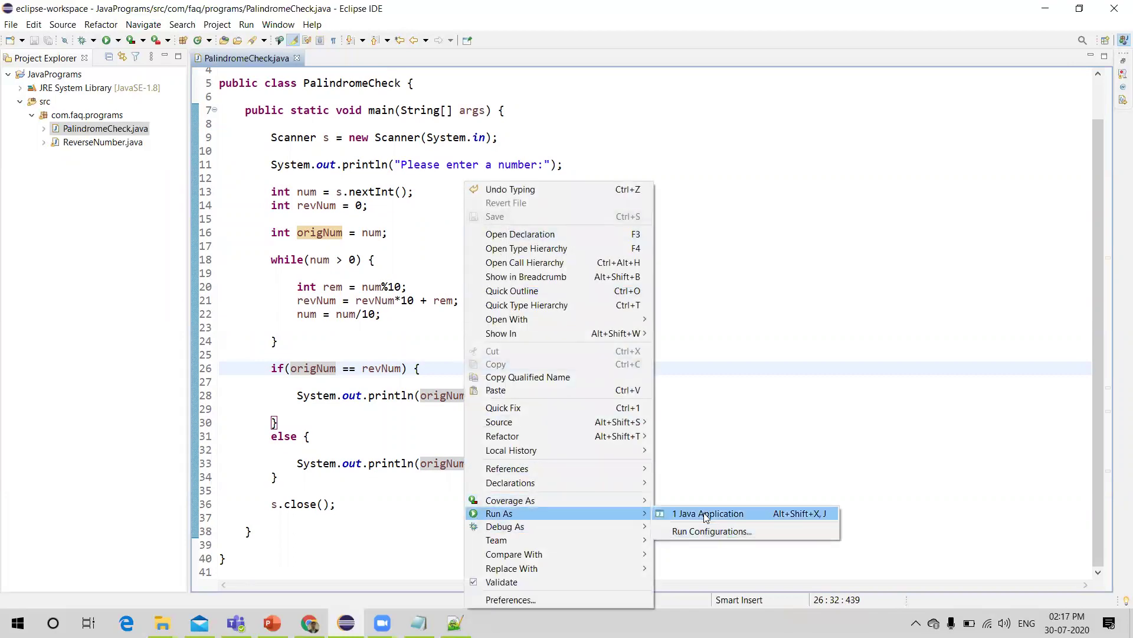
{"action": "left_click", "coordinate": [706, 514]}
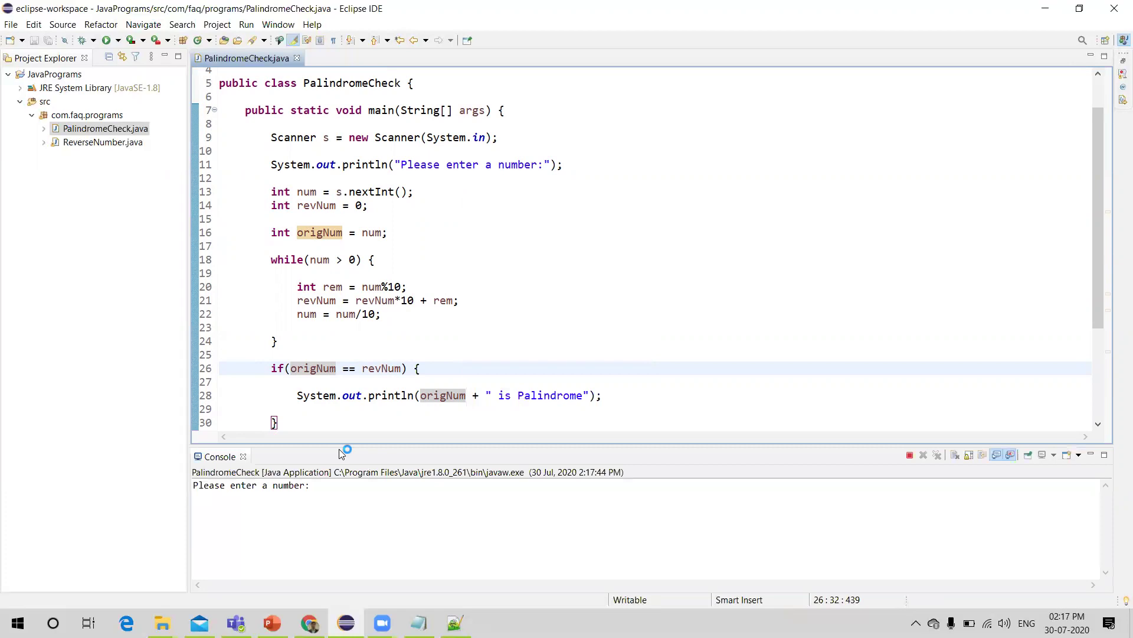
{"action": "left_click", "coordinate": [264, 509]}
{"action": "type", "text": "1331"}
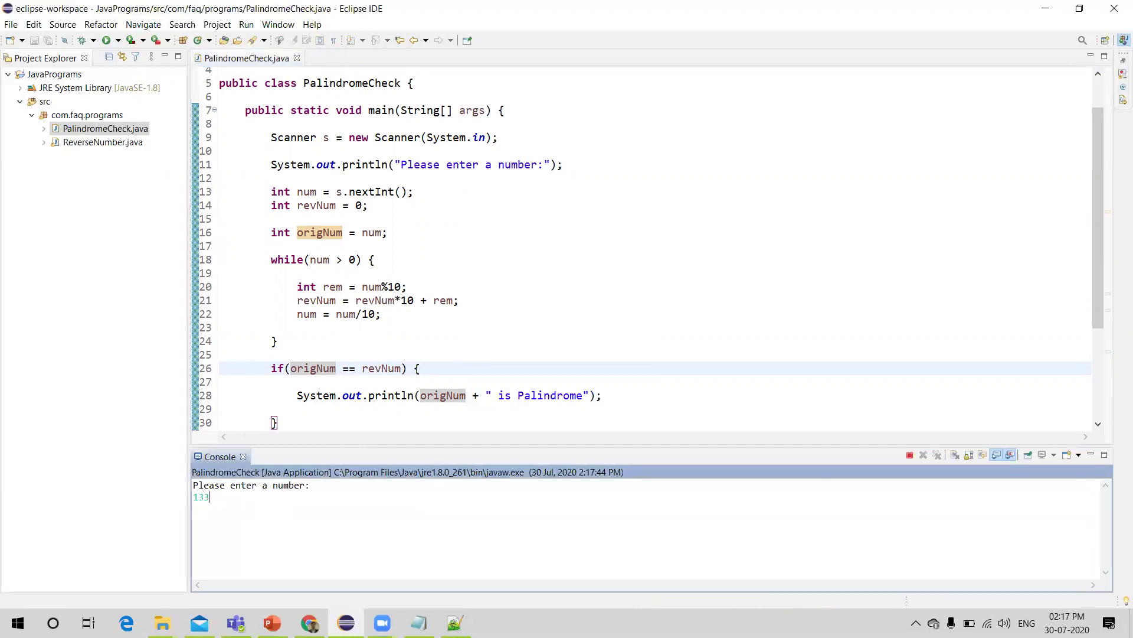
{"action": "key", "text": "Return"}
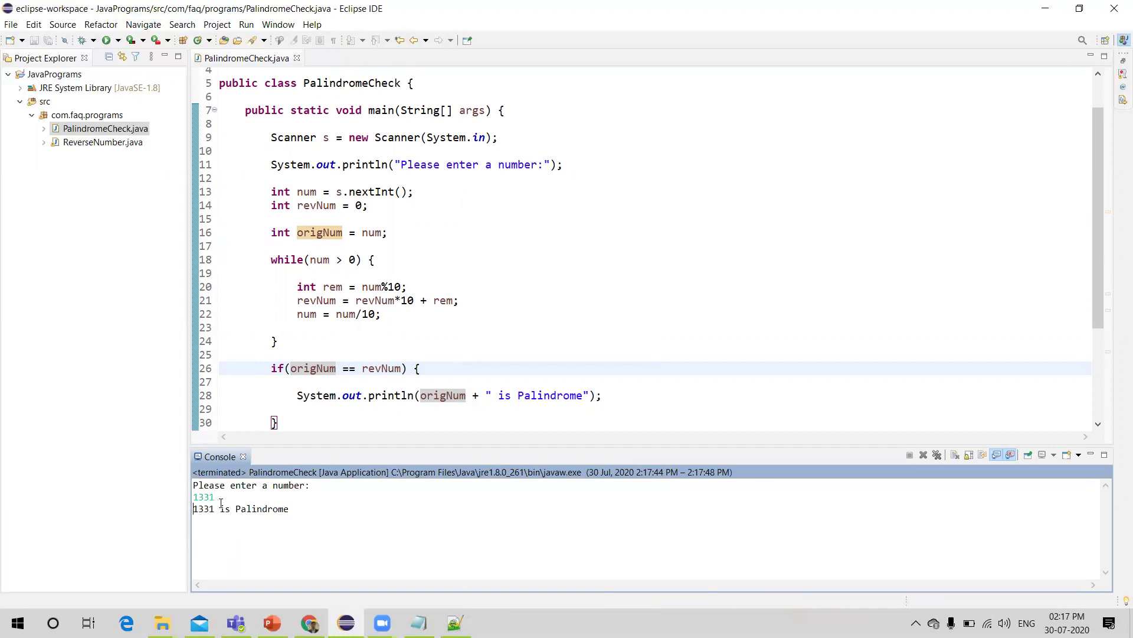
{"action": "left_click", "coordinate": [424, 367]}
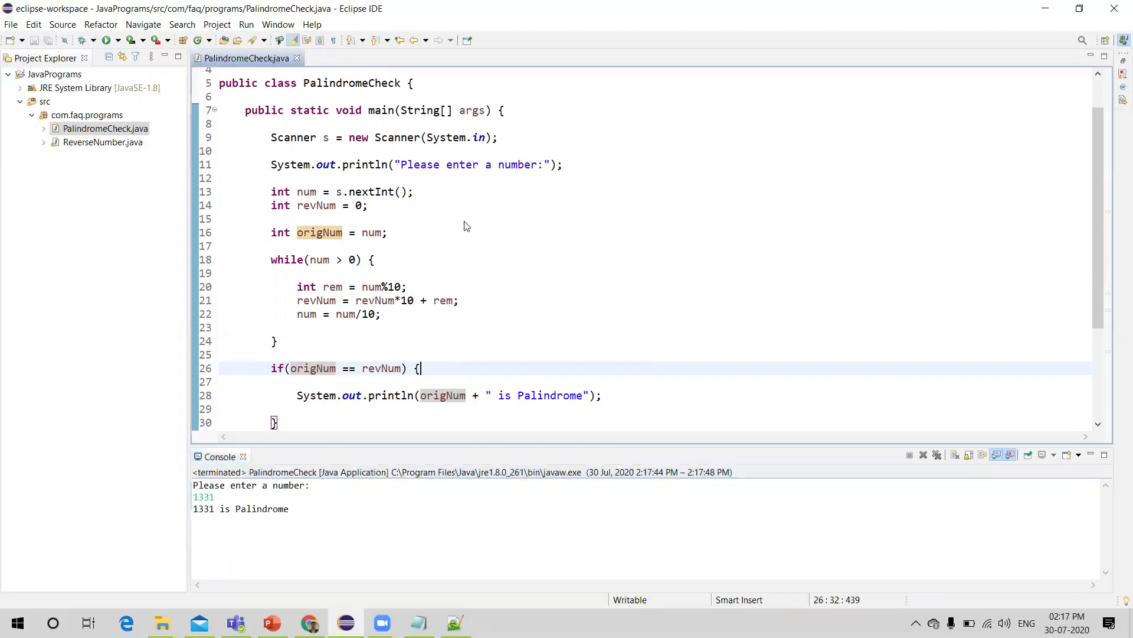
Step: Rerun PalindromeCheck with input 12345, getting "12345 is not Palindrome"
{"action": "right_click", "coordinate": [465, 182]}
{"action": "left_click", "coordinate": [708, 514]}
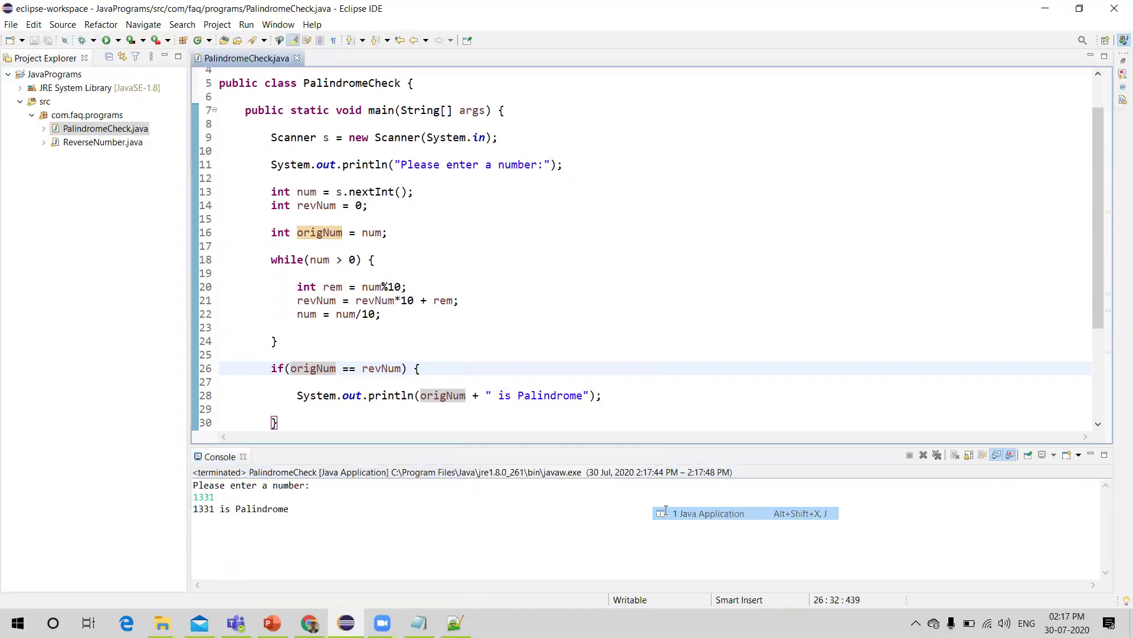
{"action": "left_click", "coordinate": [256, 504]}
{"action": "type", "text": "1"}
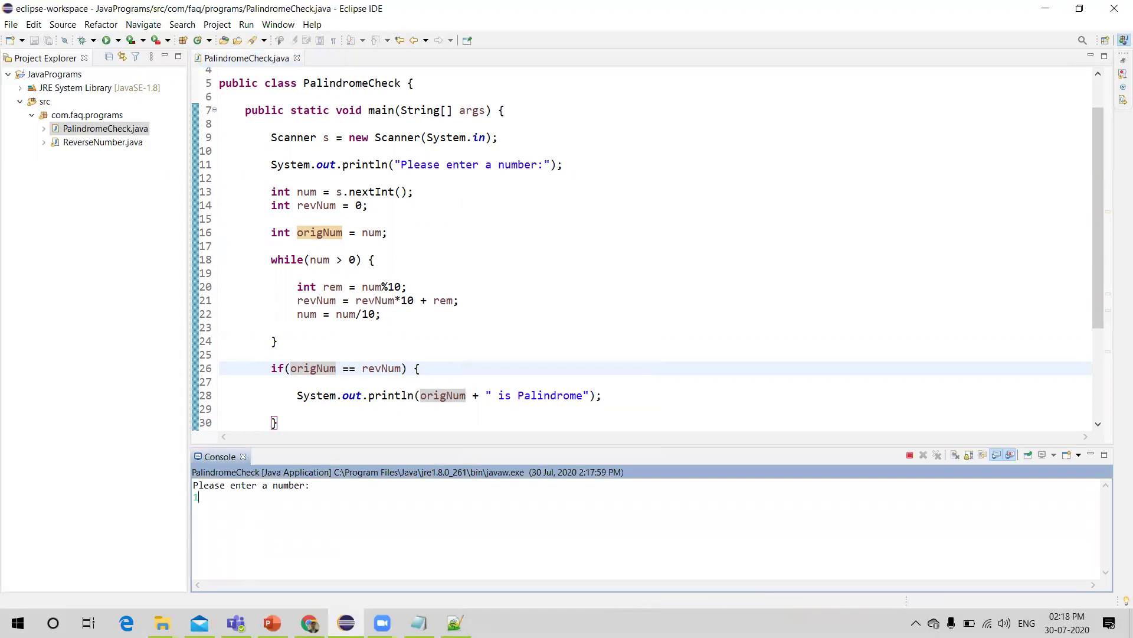
{"action": "type", "text": "2345"}
{"action": "key", "text": "Return"}
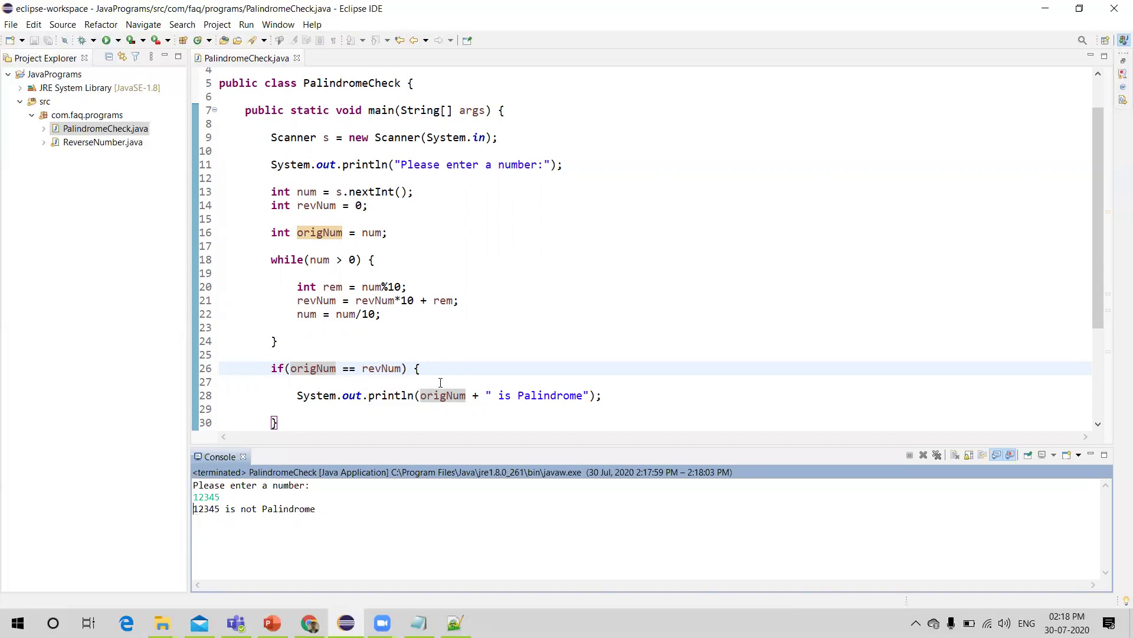
{"action": "left_click", "coordinate": [433, 191]}
{"action": "scroll", "coordinate": [433, 192], "scroll_direction": "down", "scroll_amount": 3}
{"action": "scroll", "coordinate": [389, 266], "scroll_direction": "down", "scroll_amount": 2}
{"action": "scroll", "coordinate": [389, 319], "scroll_direction": "up", "scroll_amount": 6}
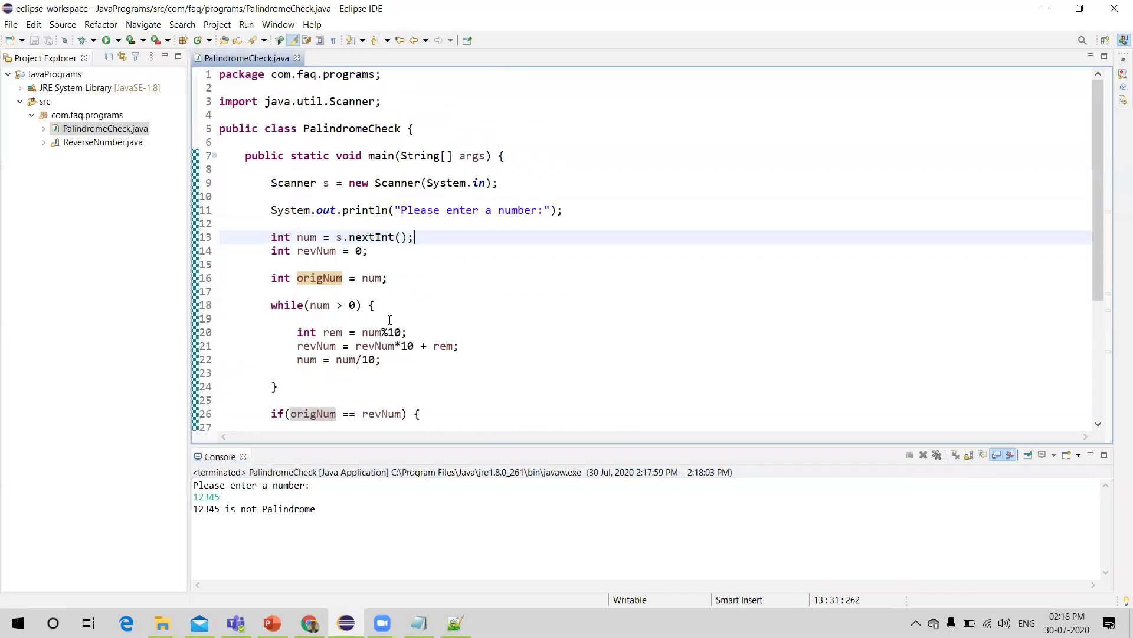